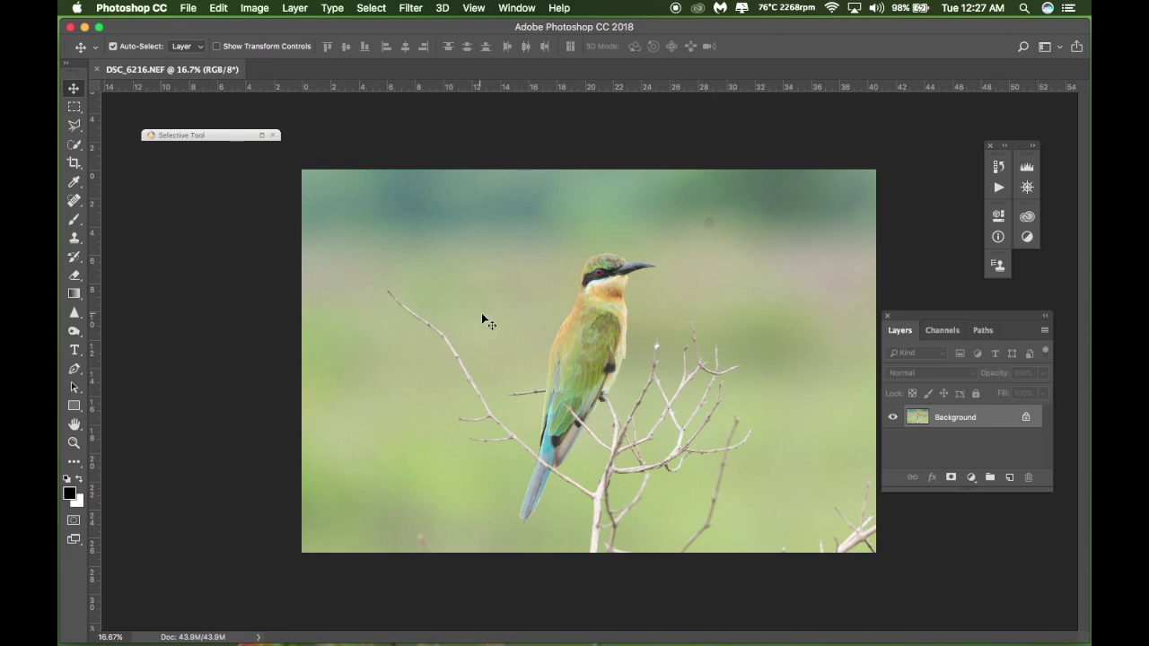
# Select the Content-Aware Spot Healing Brush, zoom in to 33.3%, and shrink the brush.
pyautogui.click(73, 201)
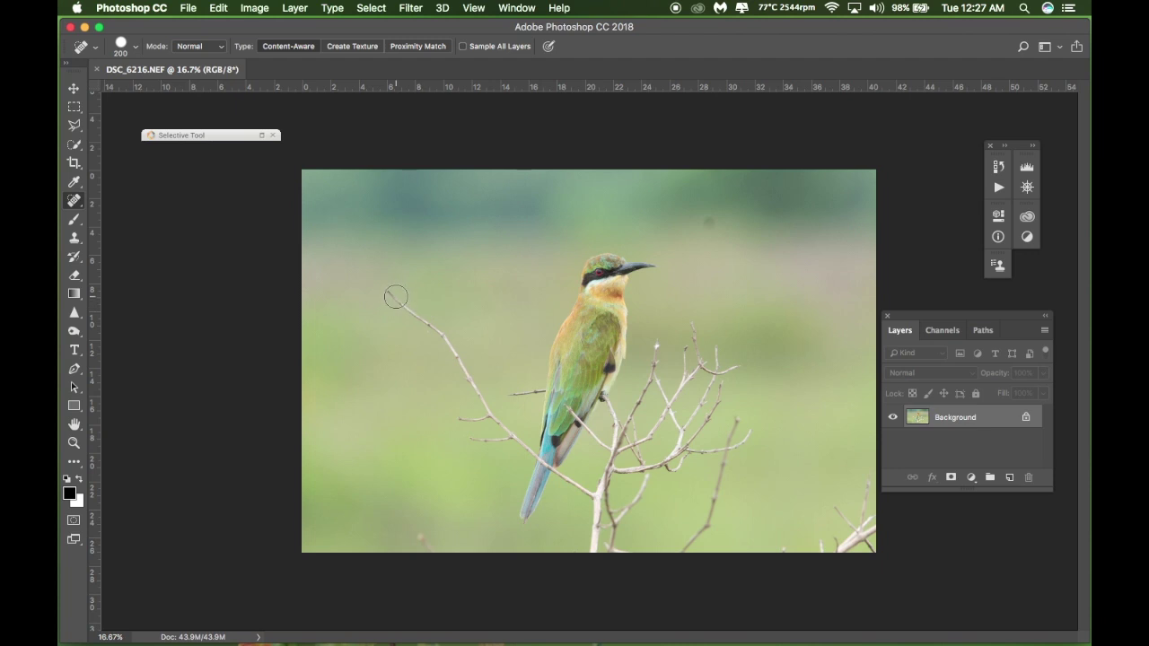
pyautogui.press('super+plus')
pyautogui.press('super+plus')
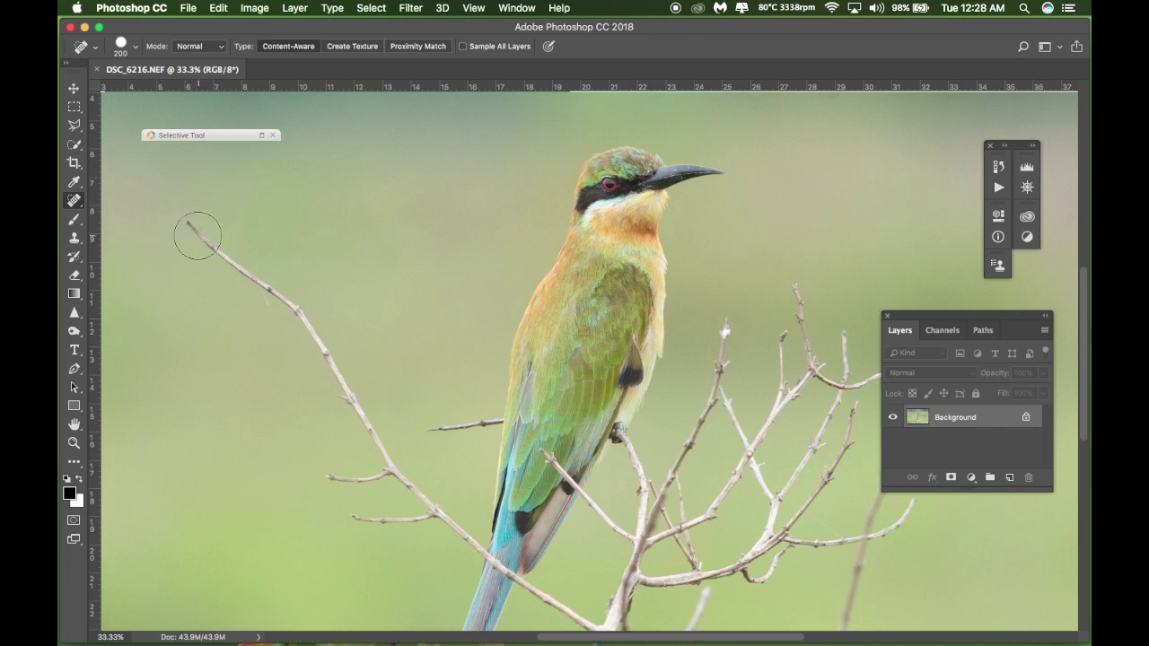
pyautogui.press('[')
pyautogui.press('[')
pyautogui.press('[')
pyautogui.press('[')
pyautogui.press('[')
pyautogui.press('[')
pyautogui.press('[')
# Paint Spot Healing strokes over the upper tip of the left bare branch.
pyautogui.moveTo(186, 221)
pyautogui.mouseDown()
pyautogui.moveTo(281, 298)
pyautogui.moveTo(272, 318)
pyautogui.mouseUp()
pyautogui.moveTo(277, 297)
pyautogui.mouseDown()
pyautogui.moveTo(315, 332)
pyautogui.moveTo(359, 415)
pyautogui.mouseUp()
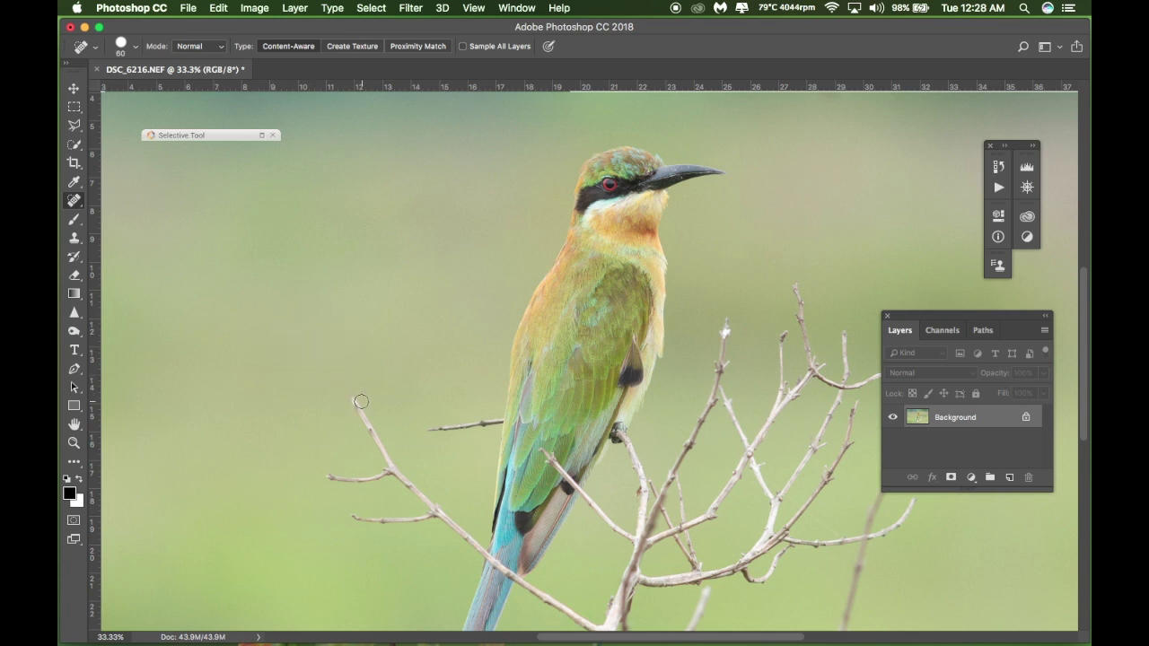
pyautogui.moveTo(355, 400)
pyautogui.mouseDown()
pyautogui.moveTo(394, 472)
pyautogui.moveTo(327, 475)
pyautogui.mouseUp()
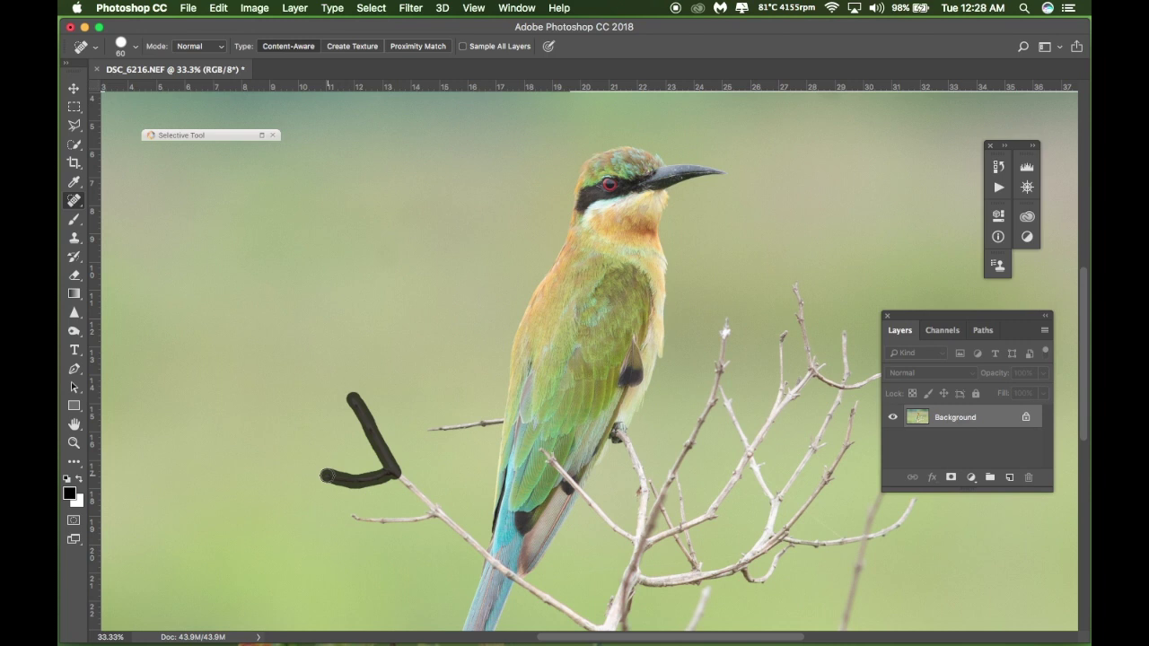
pyautogui.moveTo(384, 458)
pyautogui.mouseDown()
pyautogui.moveTo(441, 520)
pyautogui.moveTo(436, 509)
pyautogui.moveTo(420, 520)
pyautogui.moveTo(354, 515)
pyautogui.mouseUp()
pyautogui.scroll(-1, 484, 556)
# Heal away the left branch where it runs past the tail, up to the main branch.
pyautogui.scroll(-2, 485, 554)
pyautogui.scroll(-5, 481, 549)
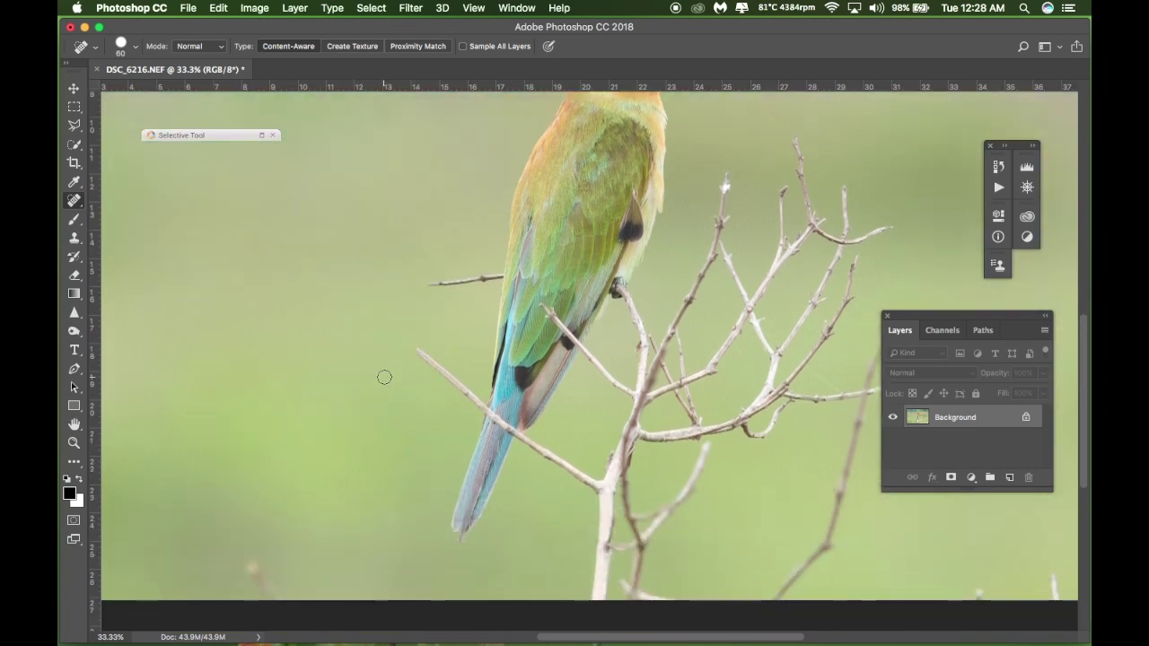
pyautogui.moveTo(414, 350); pyautogui.dragTo(478, 404)
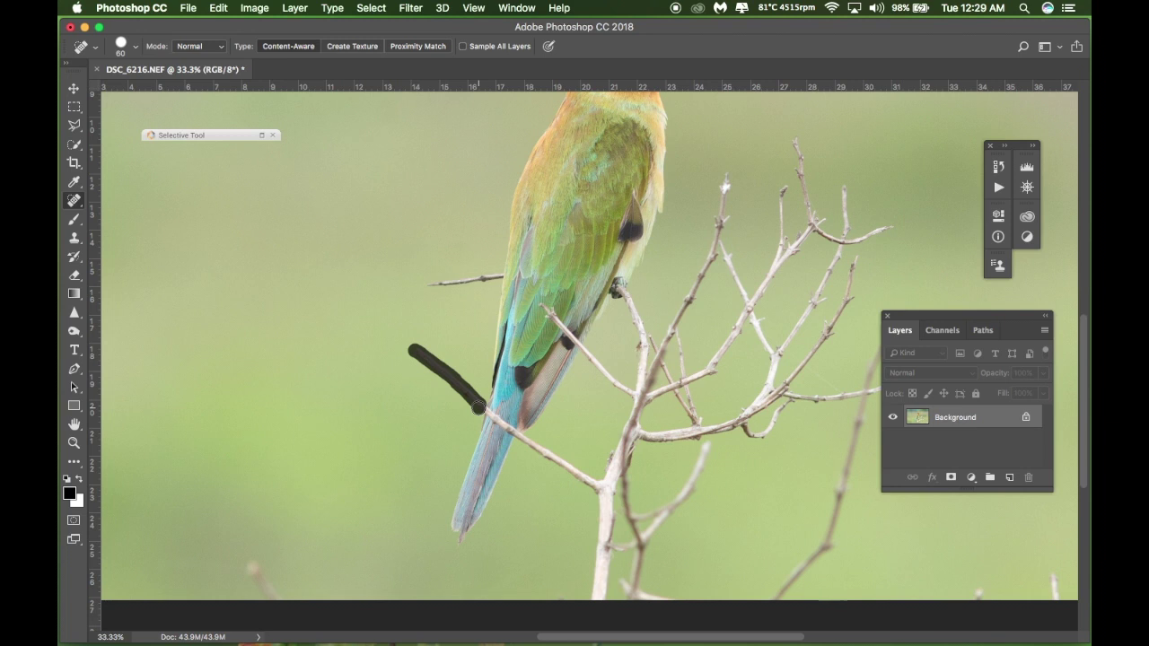
pyautogui.moveTo(478, 406); pyautogui.dragTo(480, 408)
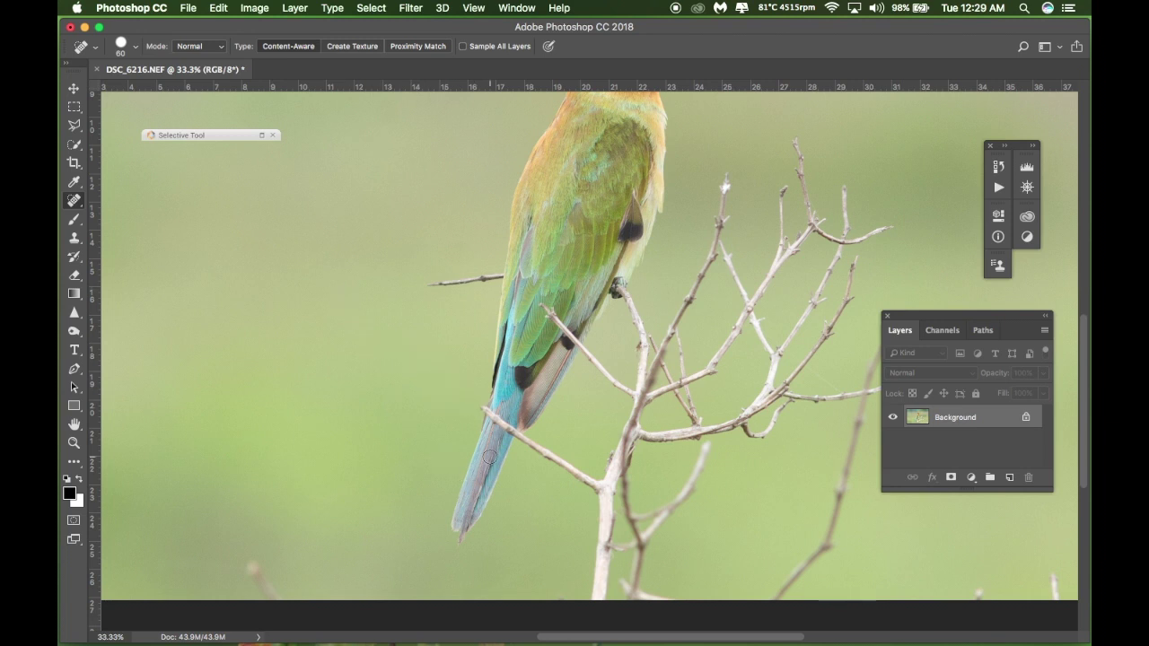
pyautogui.moveTo(481, 408); pyautogui.dragTo(538, 449)
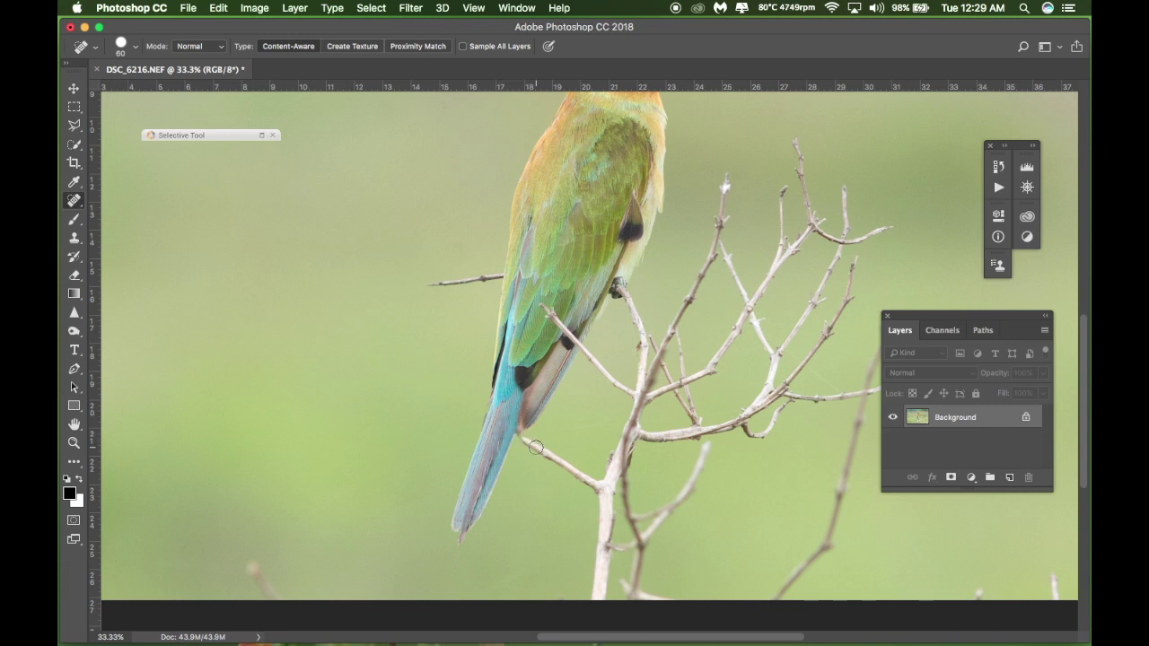
pyautogui.moveTo(521, 439); pyautogui.dragTo(572, 470)
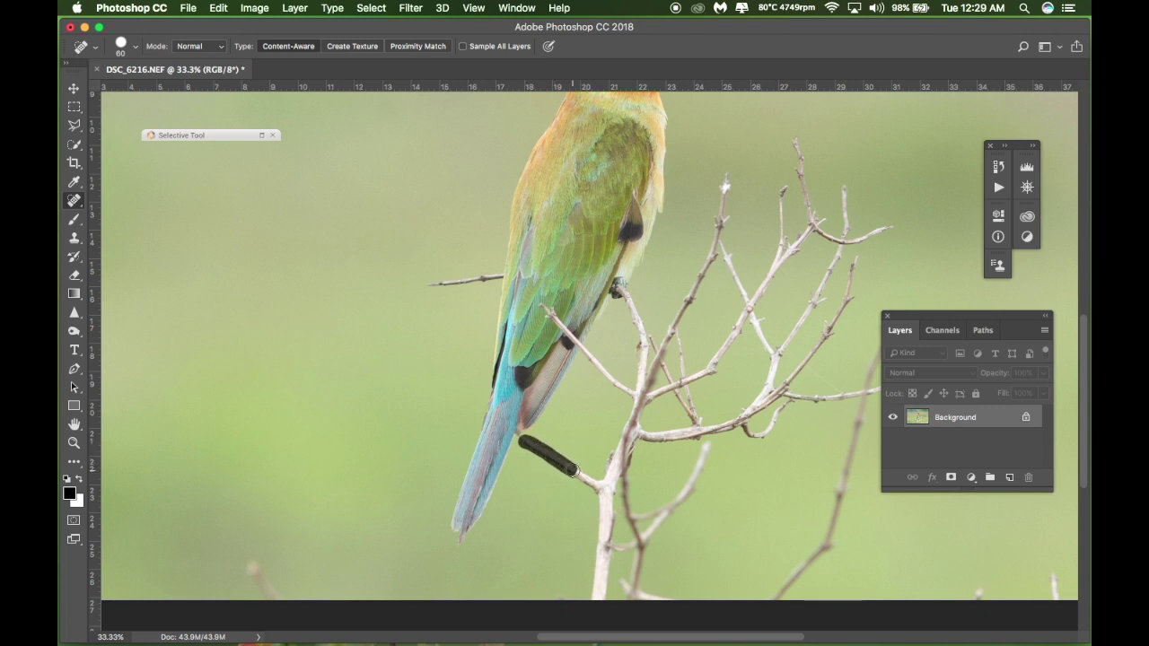
pyautogui.moveTo(551, 455); pyautogui.dragTo(593, 493)
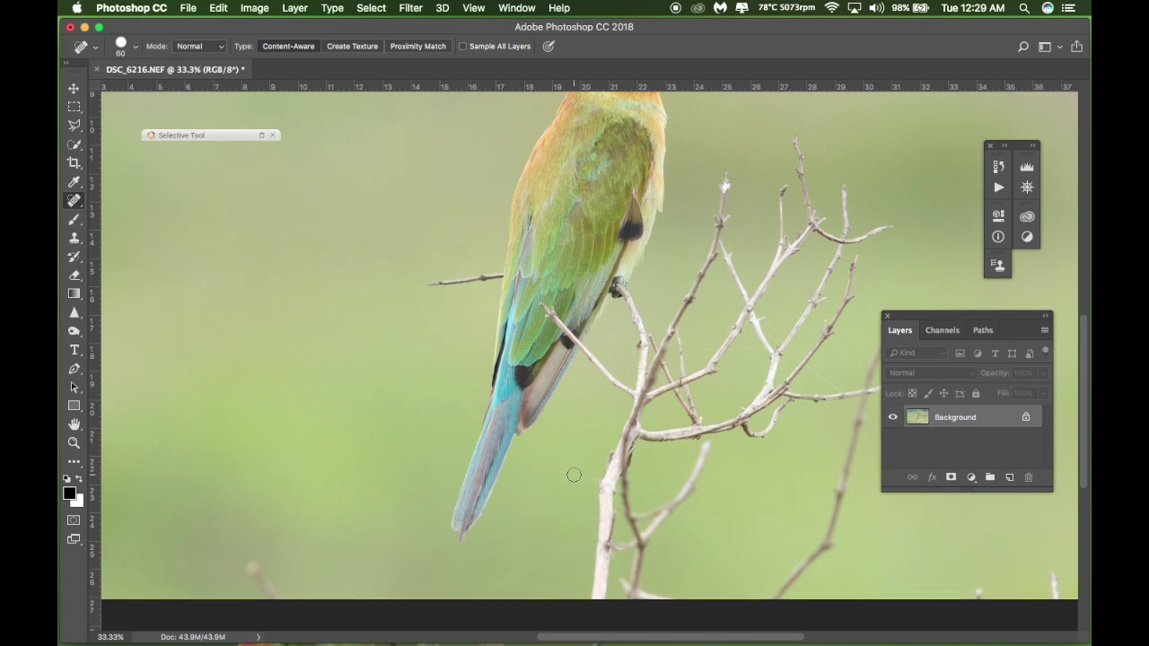
# Heal out the thin twig slanting from the main branch toward the bird's tail.
pyautogui.scroll(-5, 576, 457)
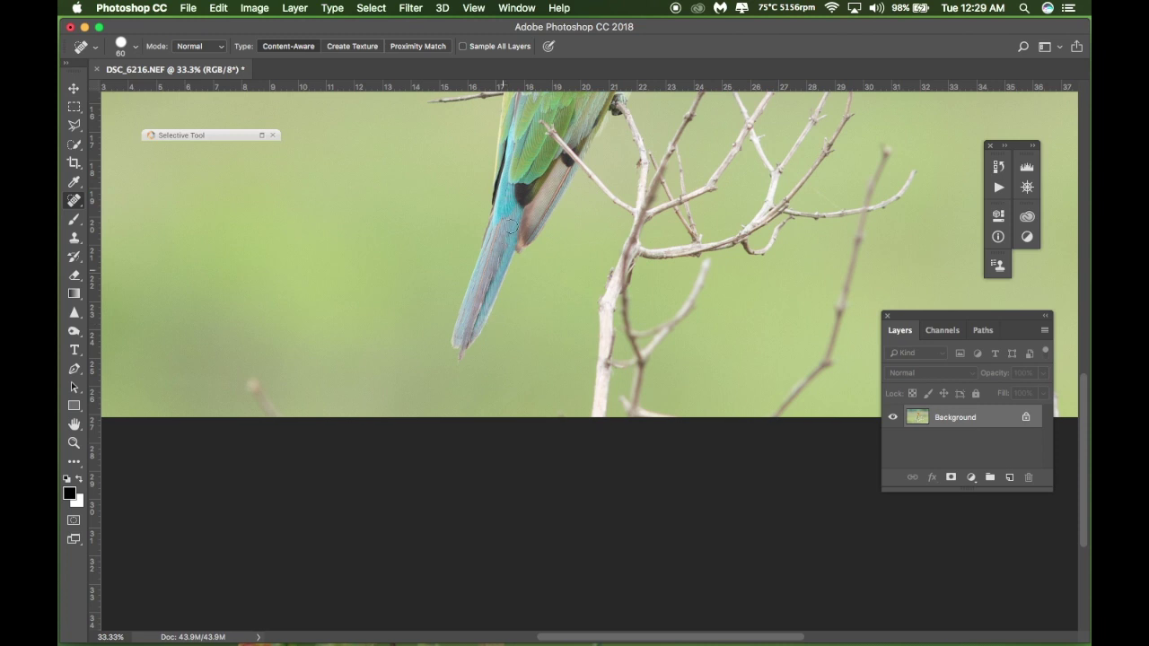
pyautogui.scroll(2, 541, 271)
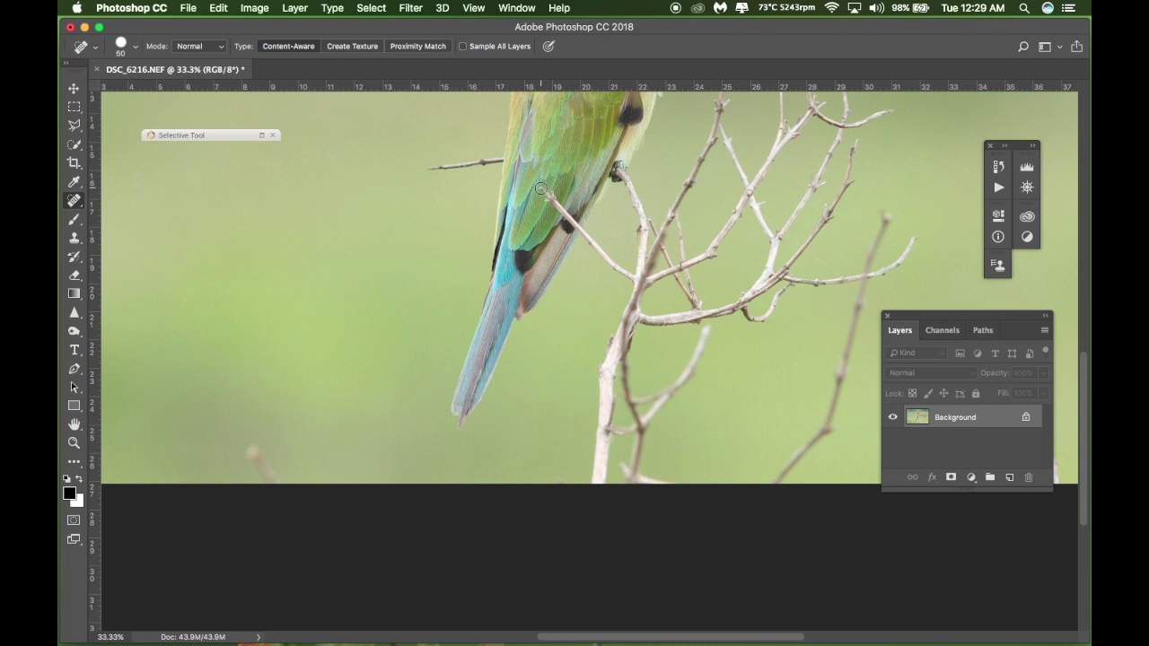
pyautogui.moveTo(540, 188); pyautogui.dragTo(591, 239)
pyautogui.moveTo(586, 234); pyautogui.dragTo(628, 274)
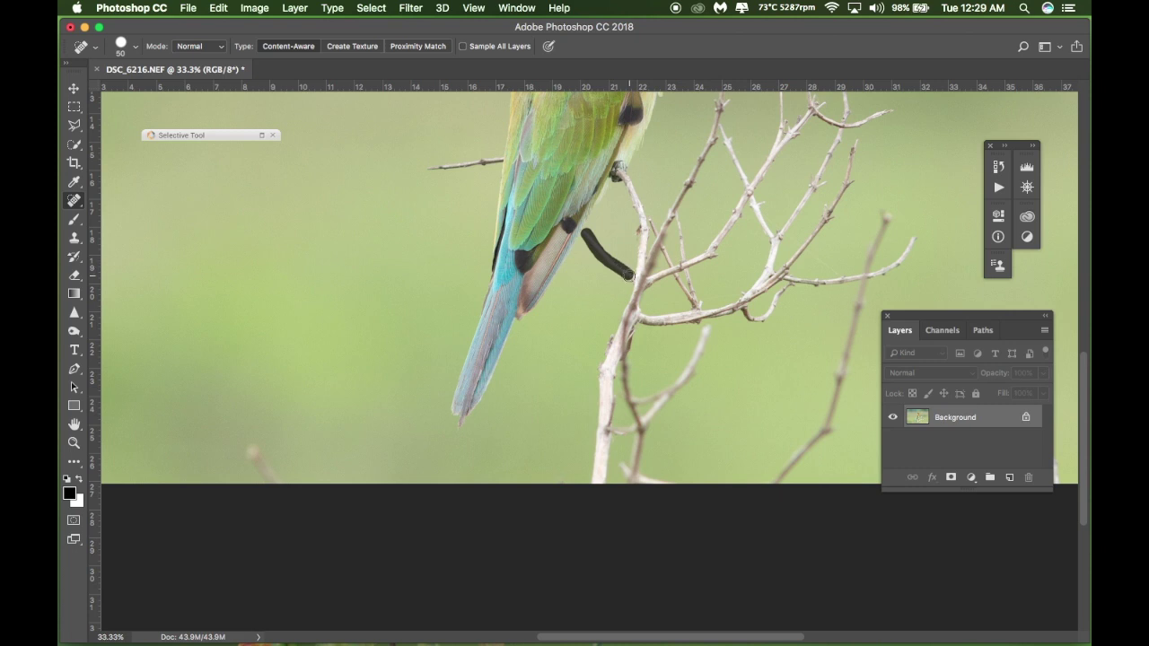
pyautogui.moveTo(632, 277); pyautogui.dragTo(636, 280)
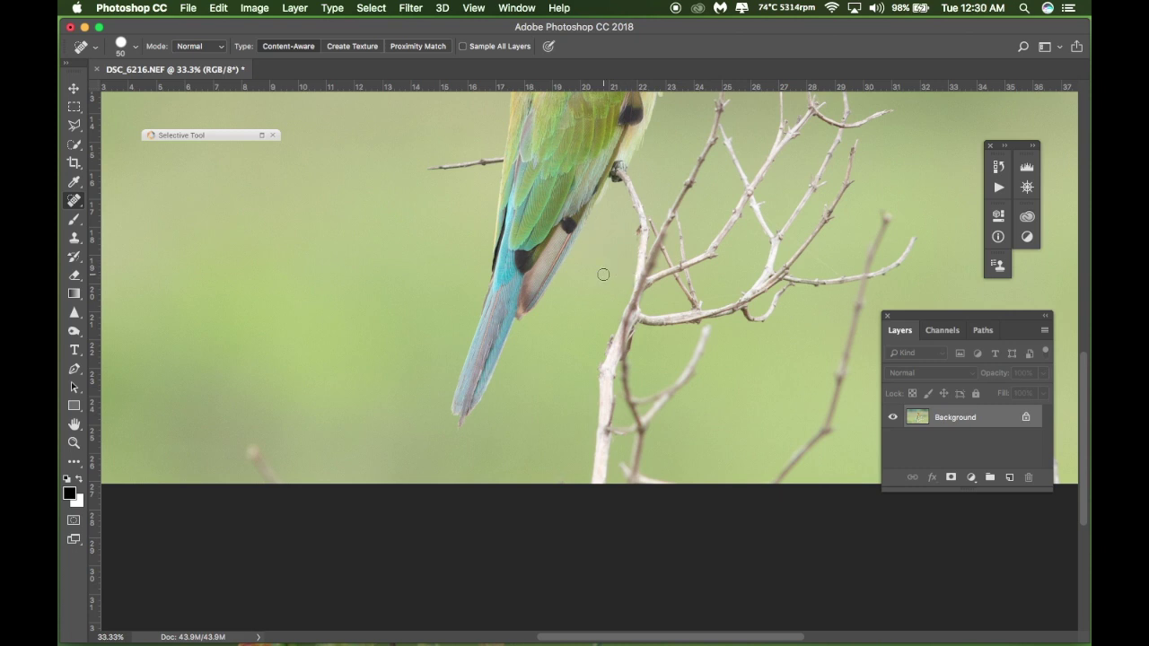
pyautogui.scroll(3, 513, 354)
pyautogui.scroll(5, 513, 377)
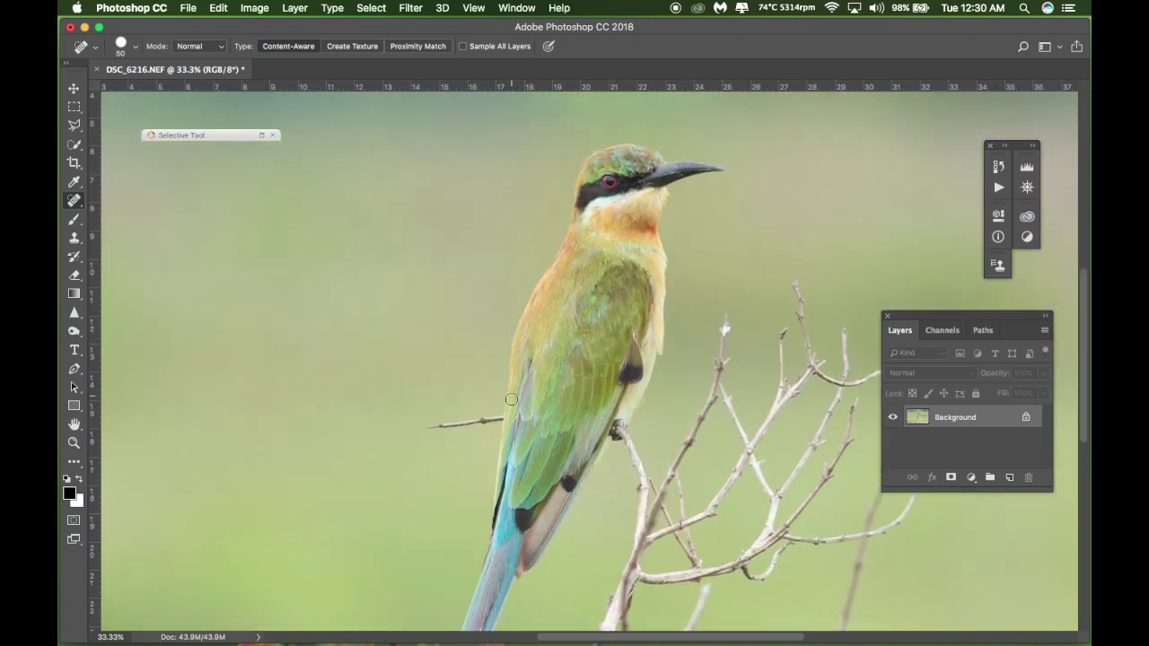
pyautogui.scroll(-7, 513, 404)
# Zoom in on the tail area and fine-tune the healing brush size.
pyautogui.press('super+equal')
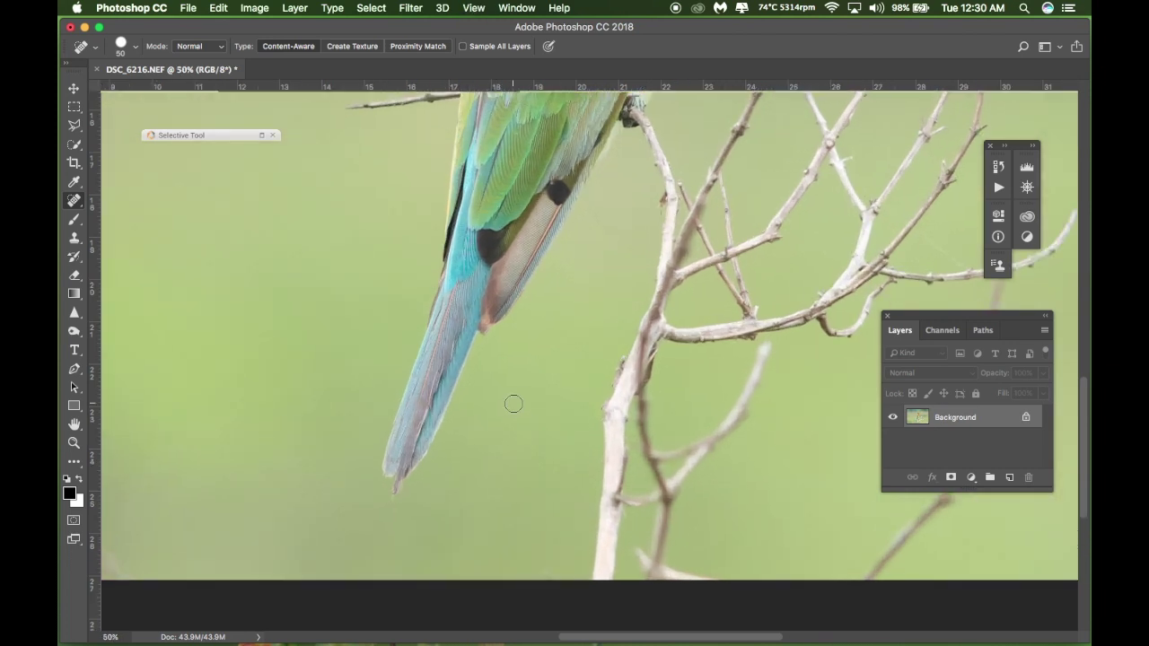
pyautogui.scroll(5, 502, 289)
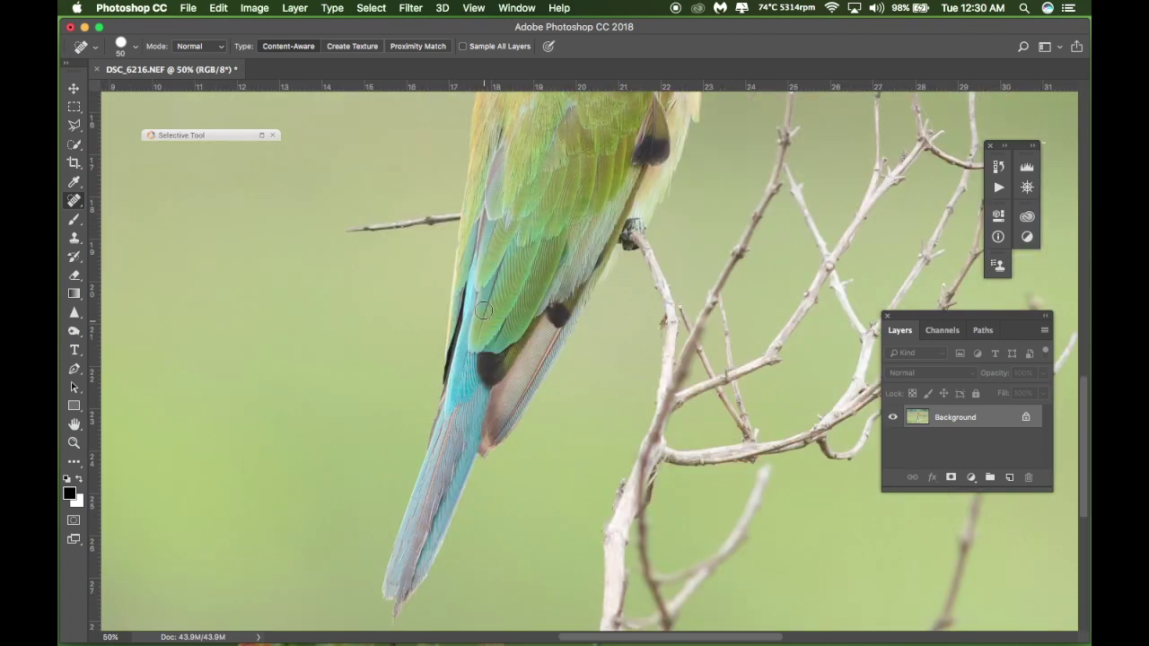
pyautogui.scroll(2, 527, 246)
pyautogui.scroll(2, 527, 246)
pyautogui.scroll(2, 528, 255)
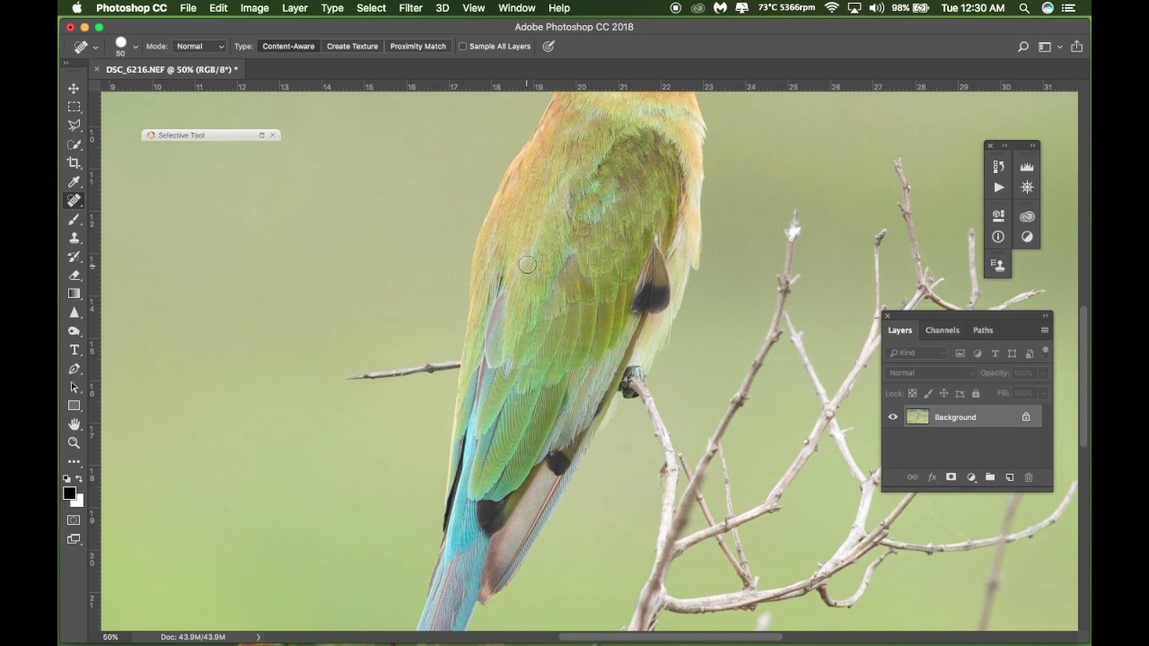
pyautogui.scroll(-4, 531, 272)
pyautogui.scroll(-2, 532, 272)
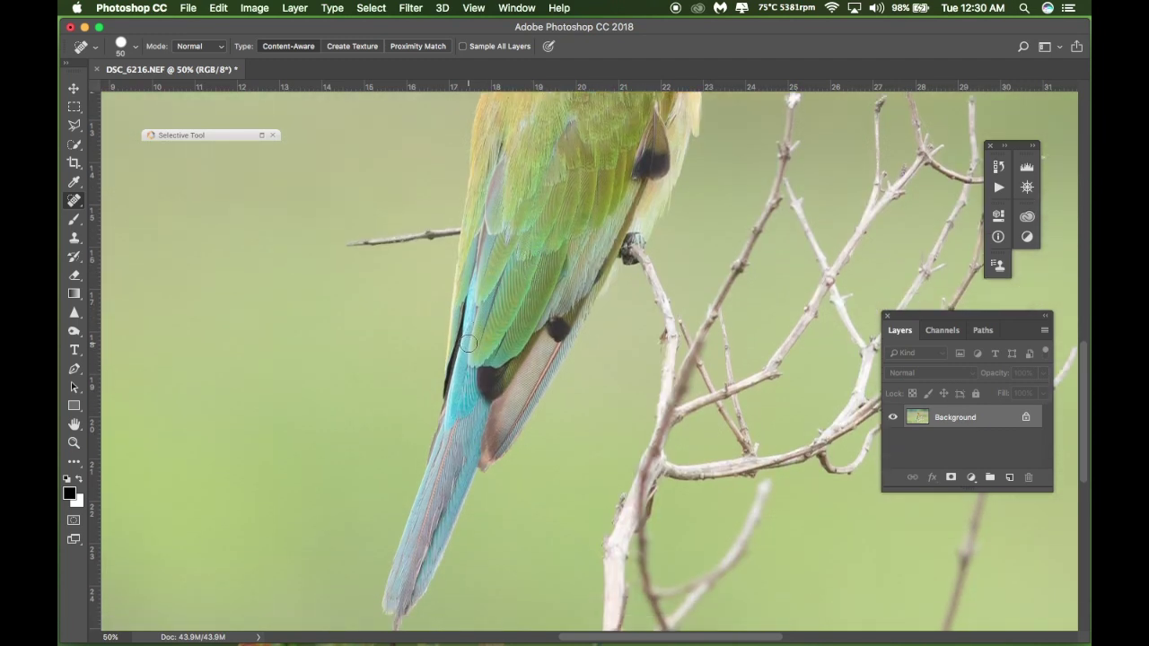
pyautogui.scroll(-5, 468, 343)
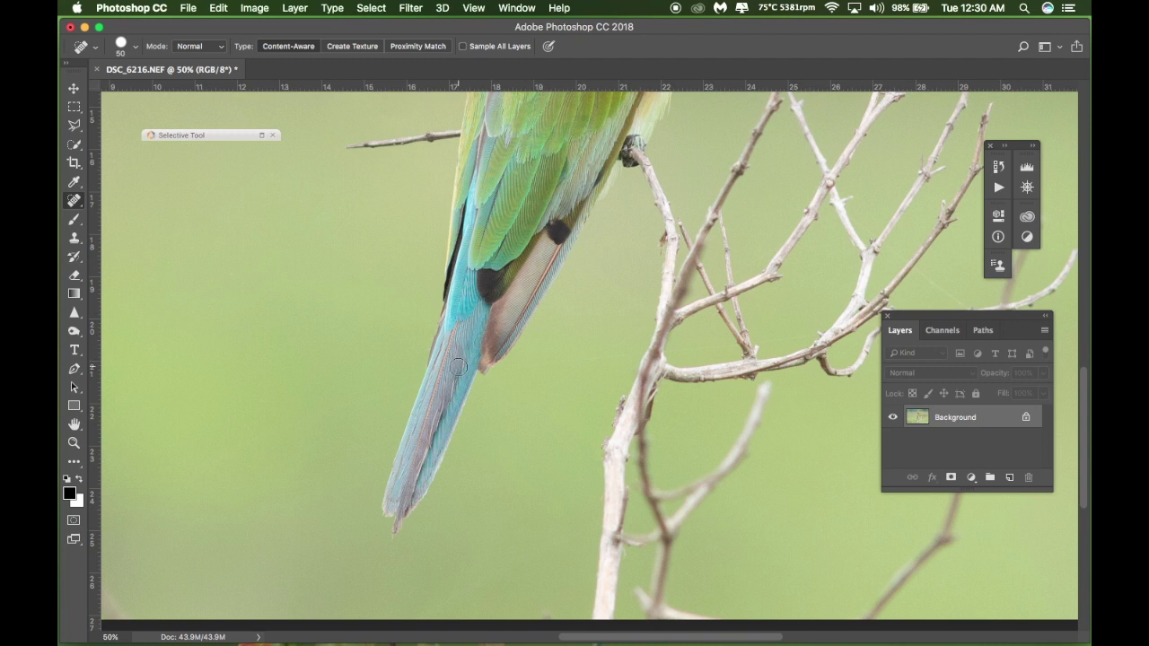
pyautogui.scroll(-3, 584, 399)
pyautogui.scroll(-2, 584, 388)
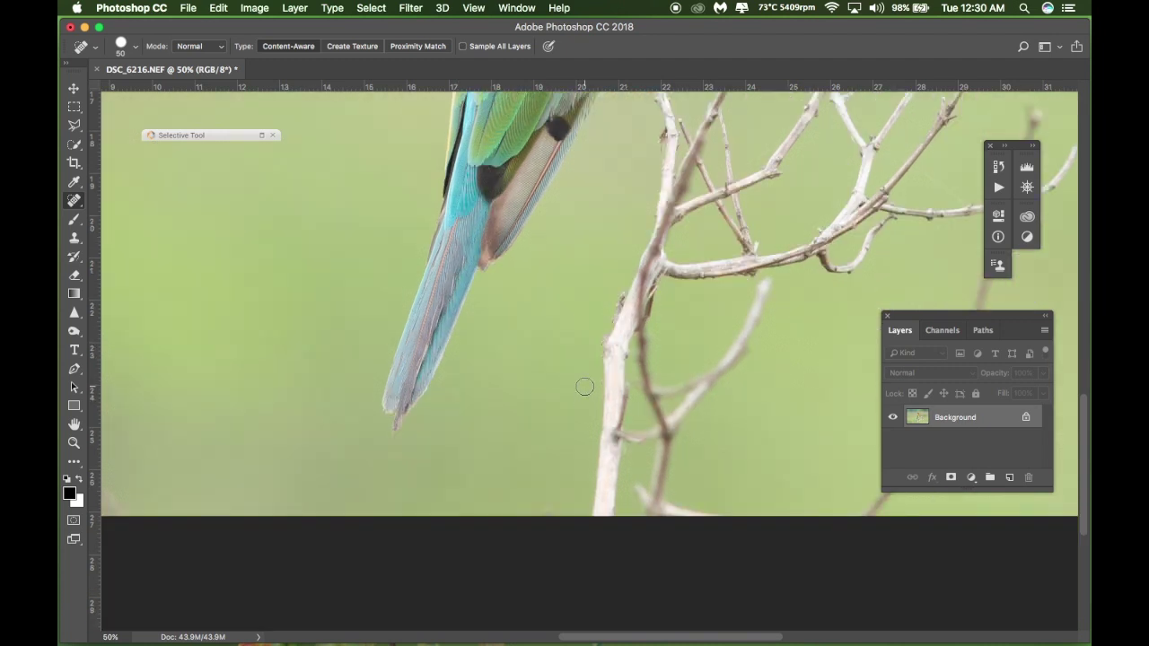
pyautogui.scroll(-6, 585, 390)
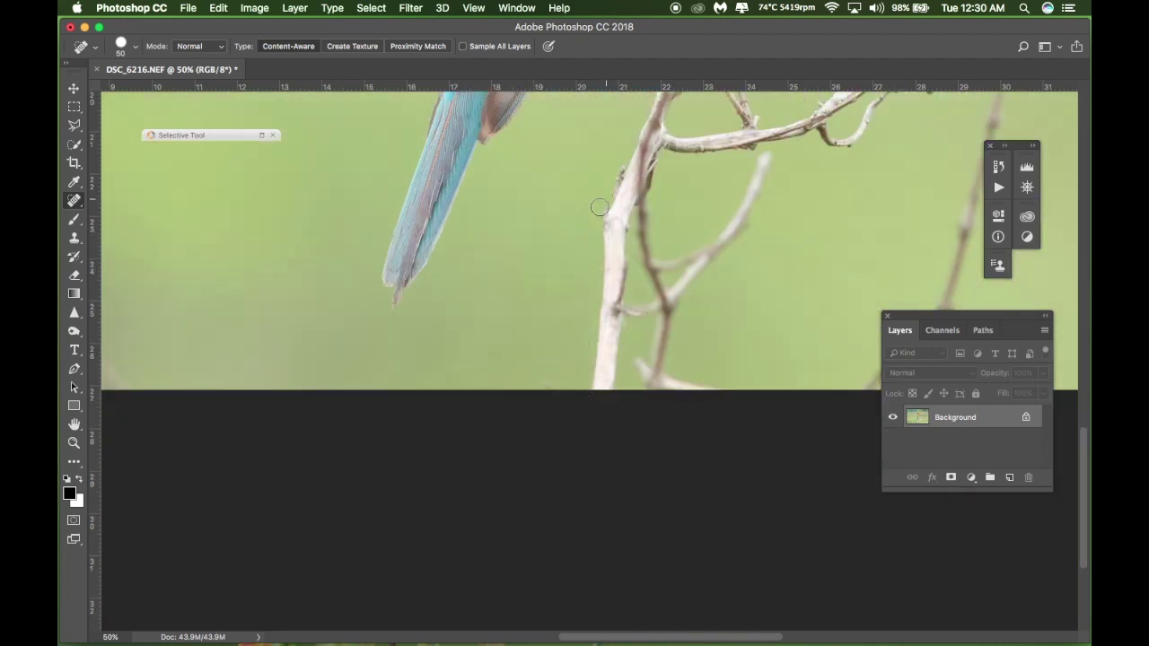
pyautogui.scroll(1, 595, 213)
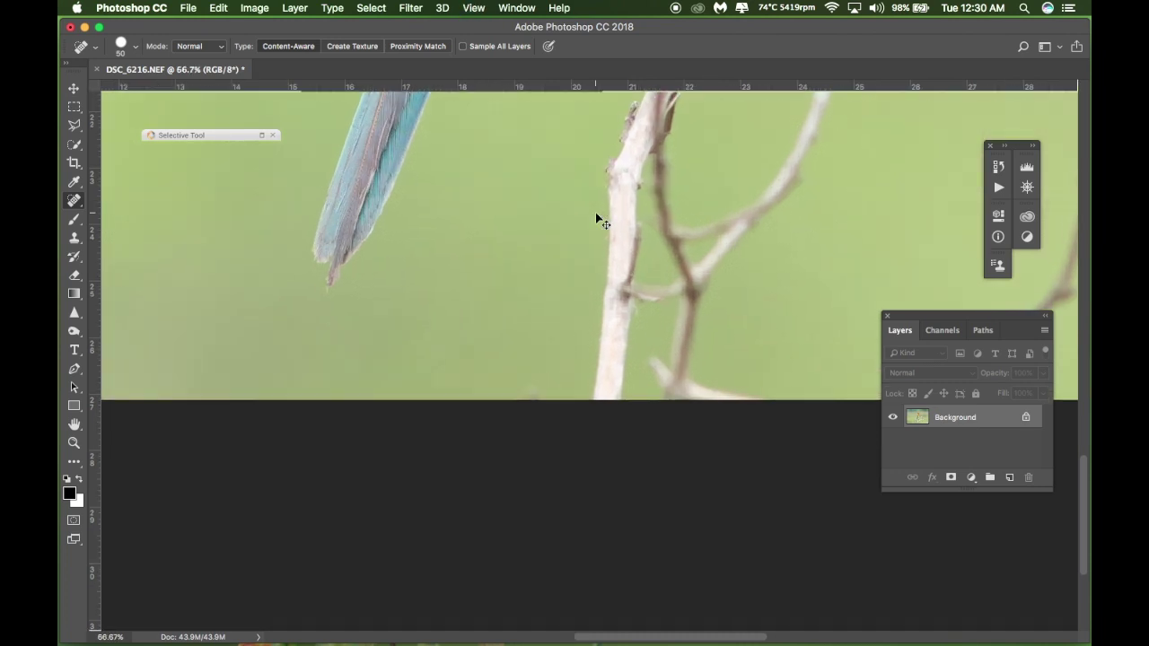
pyautogui.scroll(1, 595, 213)
pyautogui.scroll(10, 599, 212)
pyautogui.scroll(3, 588, 278)
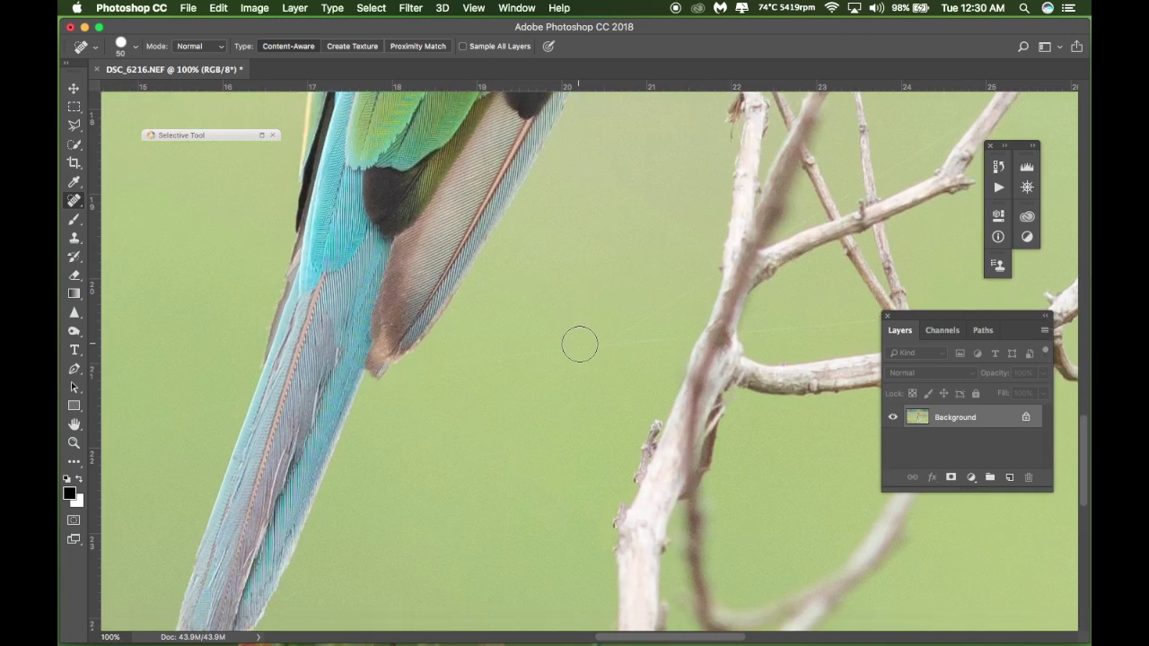
pyautogui.scroll(-5, 578, 341)
pyautogui.scroll(-1, 582, 314)
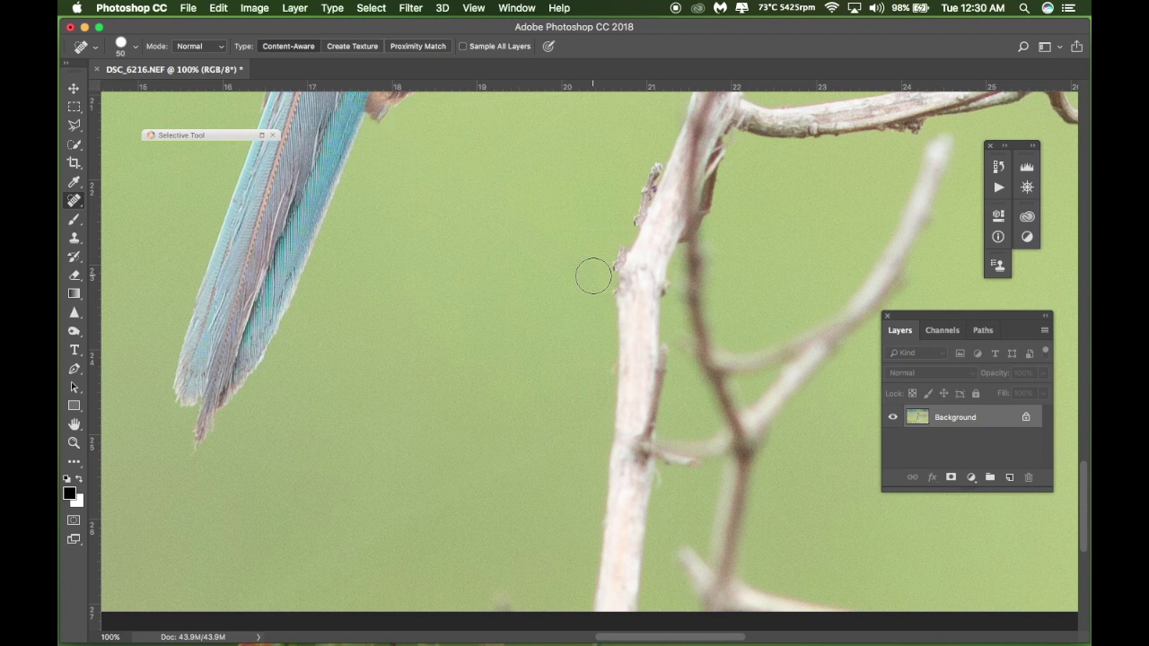
pyautogui.press('[')
pyautogui.press('[')
pyautogui.press('[')
pyautogui.press('[')
pyautogui.press('[')
pyautogui.press('[')
pyautogui.press('[')
pyautogui.press(']')
# Heal the small bumps and spots along the branch's left edge beside the tail.
pyautogui.moveTo(619, 248); pyautogui.dragTo(612, 267)
pyautogui.moveTo(615, 257); pyautogui.dragTo(613, 267)
pyautogui.click(611, 294)
pyautogui.moveTo(613, 260); pyautogui.dragTo(615, 266)
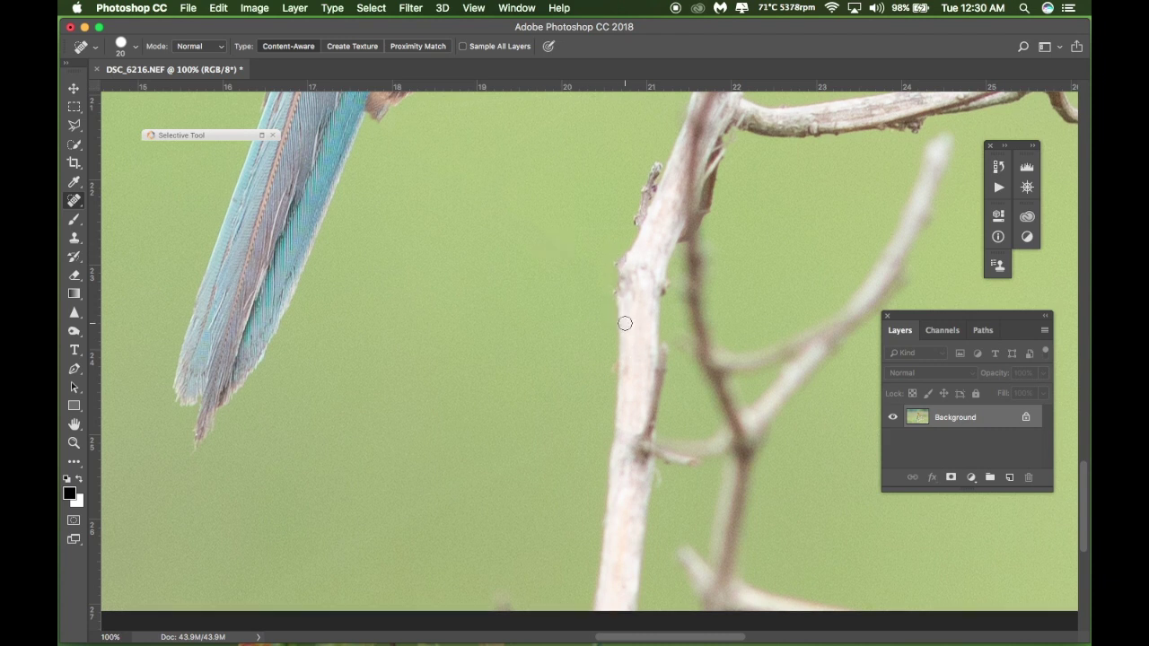
pyautogui.scroll(-2, 623, 320)
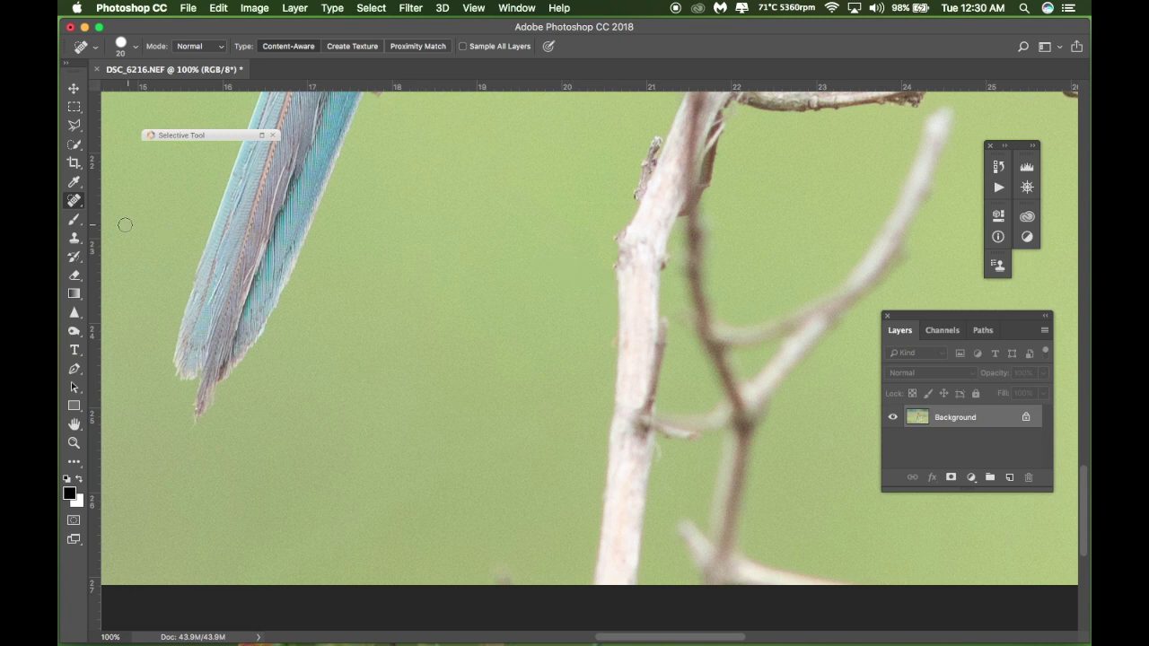
pyautogui.click(616, 235)
# Switch to the Clone Stamp tool with a brush size of 35.
pyautogui.click(75, 238)
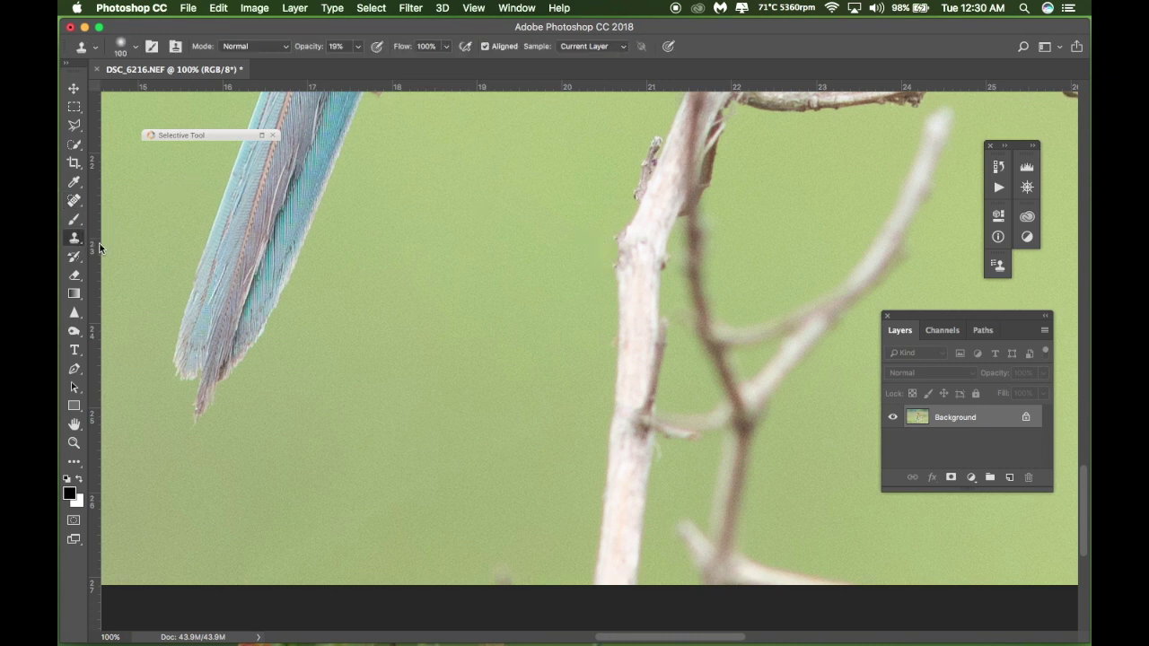
pyautogui.press('[')
pyautogui.press('[')
pyautogui.press('[')
pyautogui.press('[')
pyautogui.press('[')
pyautogui.rightClick(76, 243)
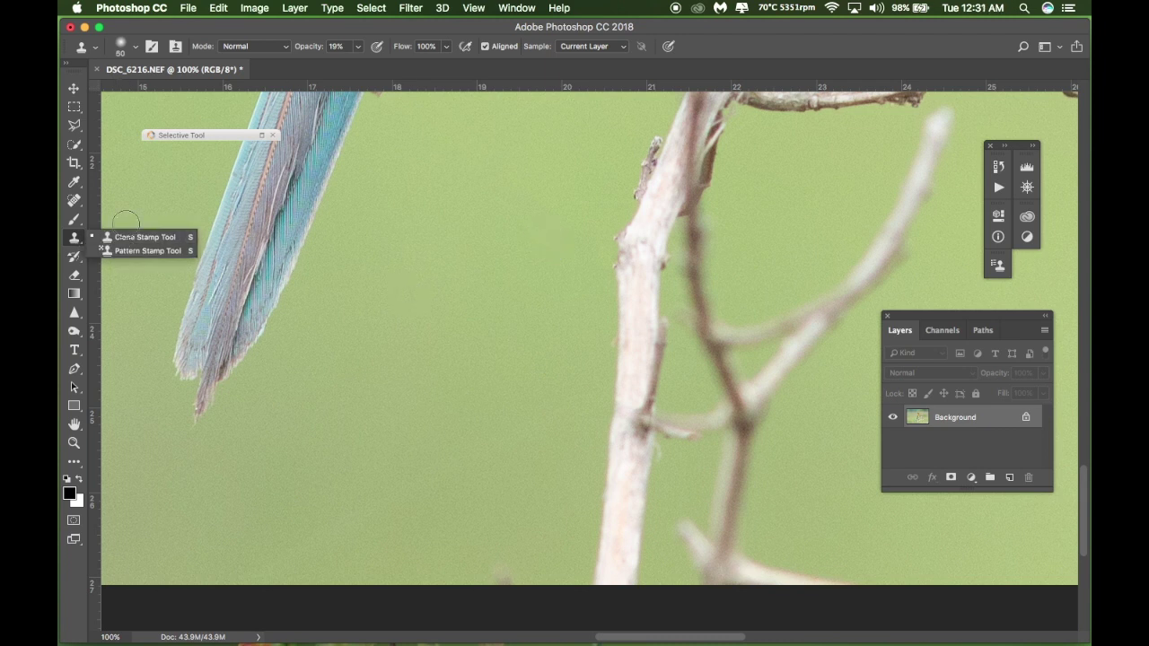
pyautogui.click(117, 237)
pyautogui.press('[')
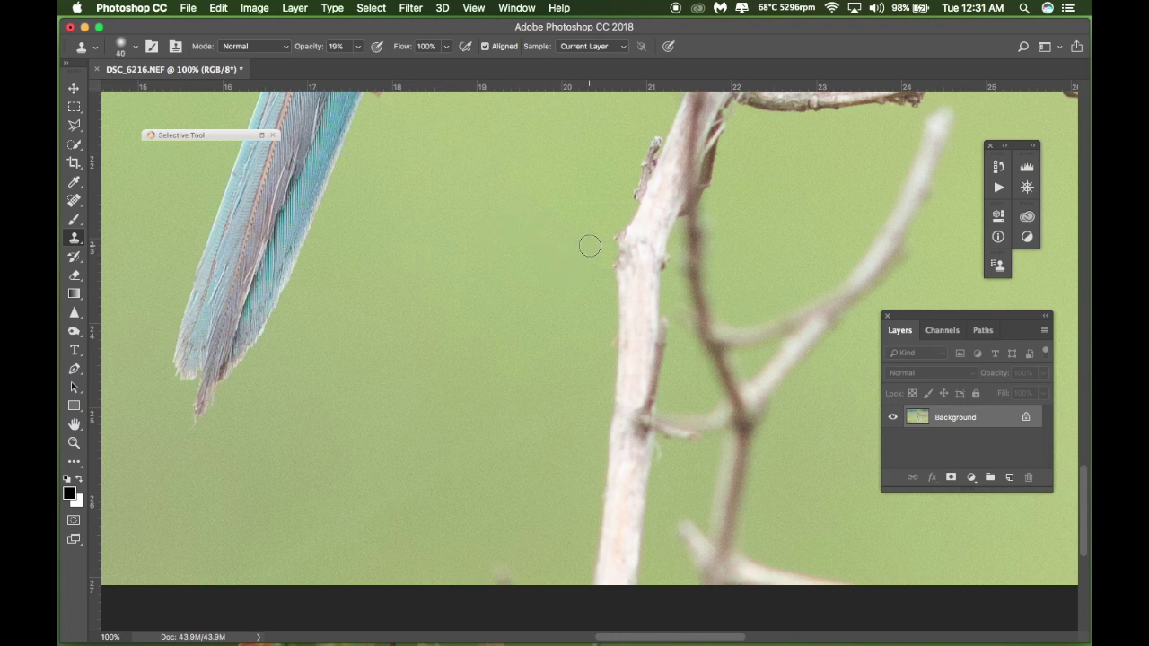
pyautogui.press('[')
# Set Clone Stamp opacity to 100% and clone green over the branch's rough edge.
pyautogui.click(611, 241)
pyautogui.click(358, 48)
pyautogui.moveTo(394, 63); pyautogui.dragTo(433, 70)
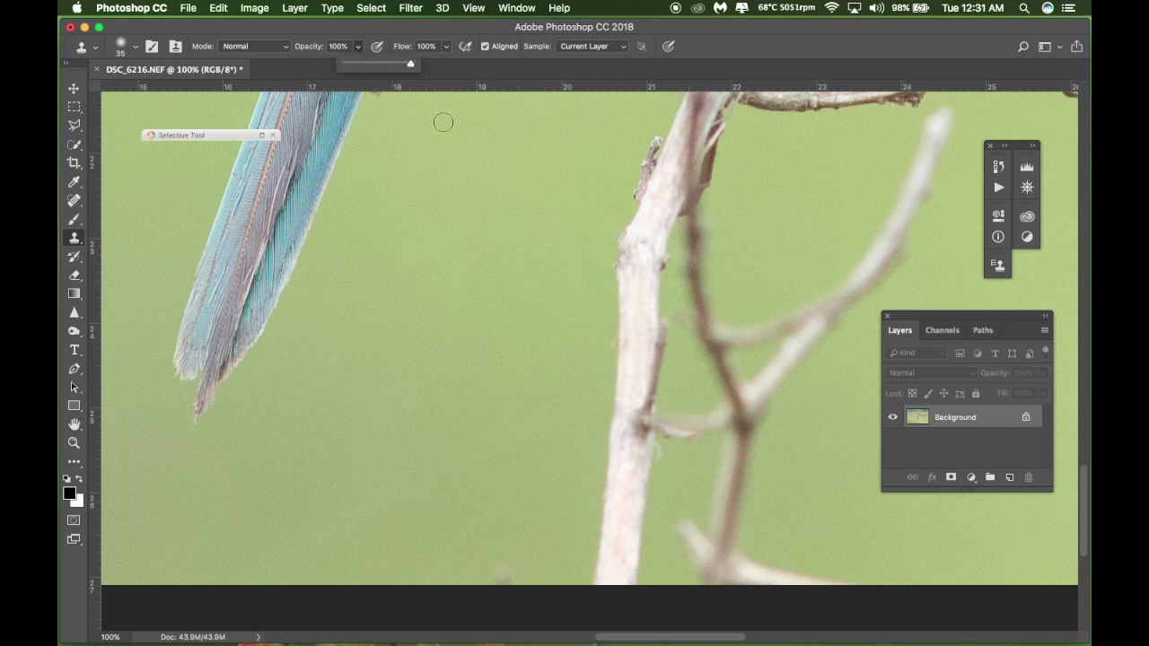
pyautogui.click(613, 230)
pyautogui.moveTo(614, 230); pyautogui.dragTo(614, 231)
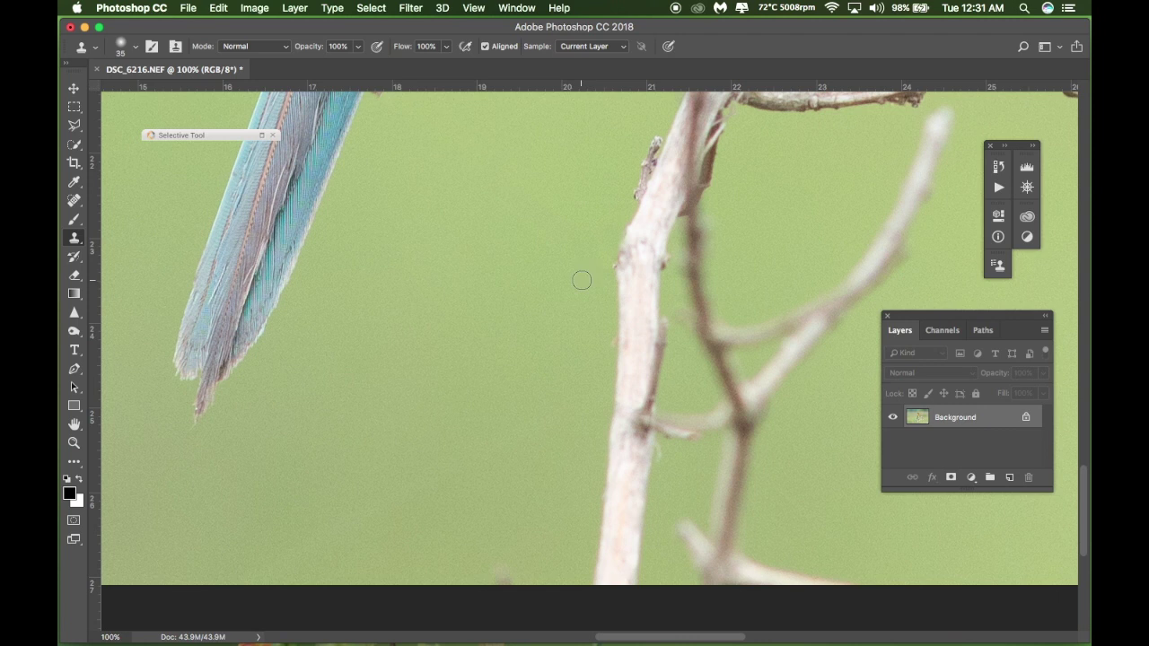
# Return to the Spot Healing Brush, zoom out to the whole photo, and enlarge the brush to 100.
pyautogui.click(75, 201)
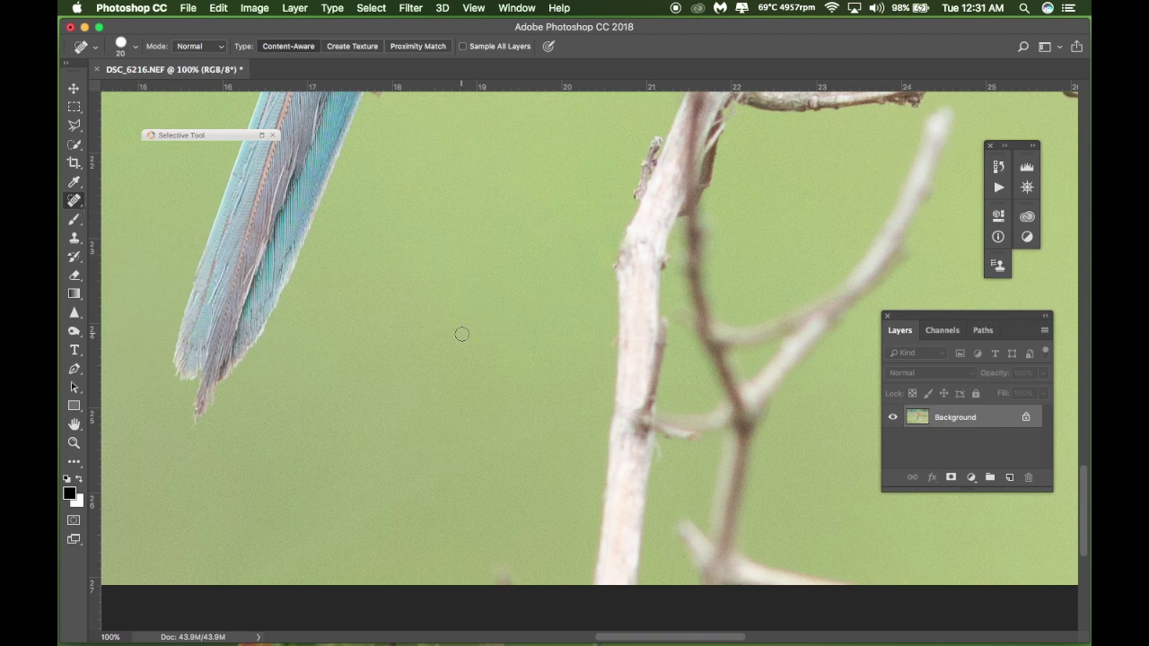
pyautogui.press(']')
pyautogui.press(']')
pyautogui.hotkey('ctrl', '-')
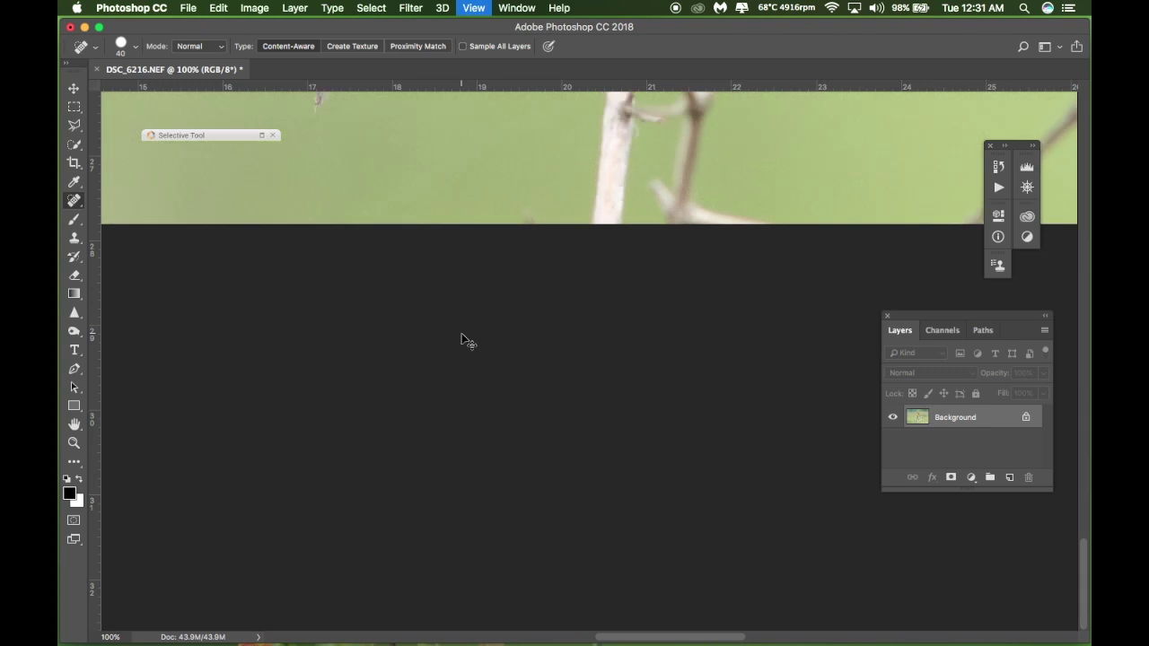
pyautogui.hotkey('ctrl', '-')
pyautogui.hotkey('ctrl', '-')
pyautogui.hotkey('ctrl', '-')
pyautogui.hotkey('ctrl', '-')
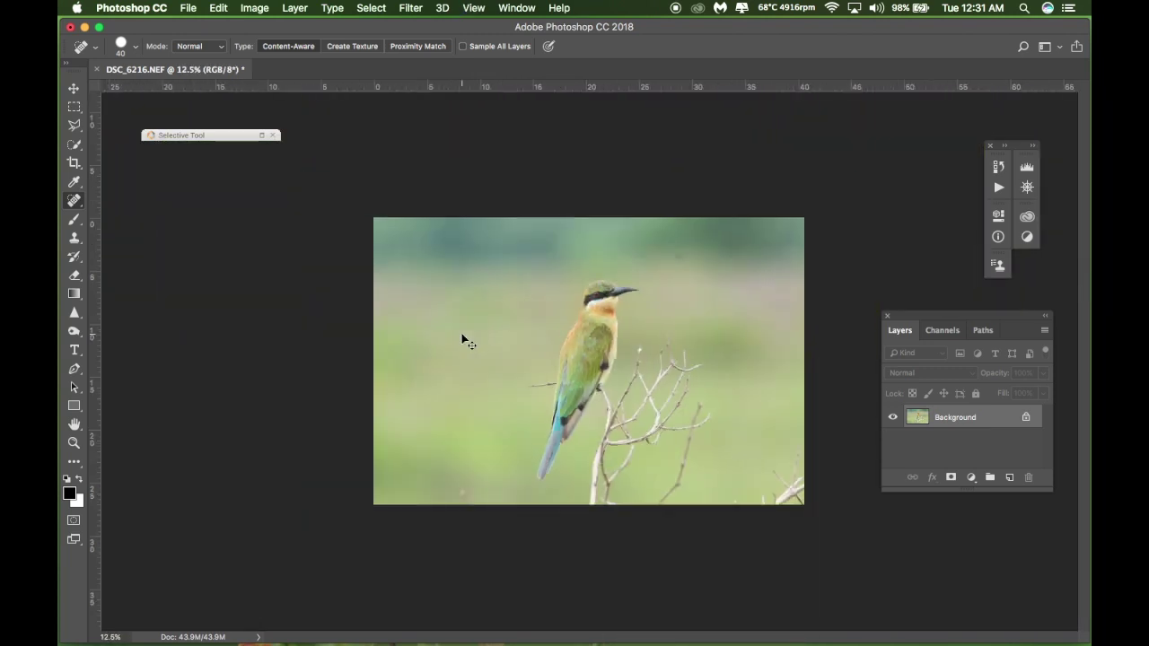
pyautogui.hotkey('ctrl', '+')
pyautogui.hotkey('ctrl', '-')
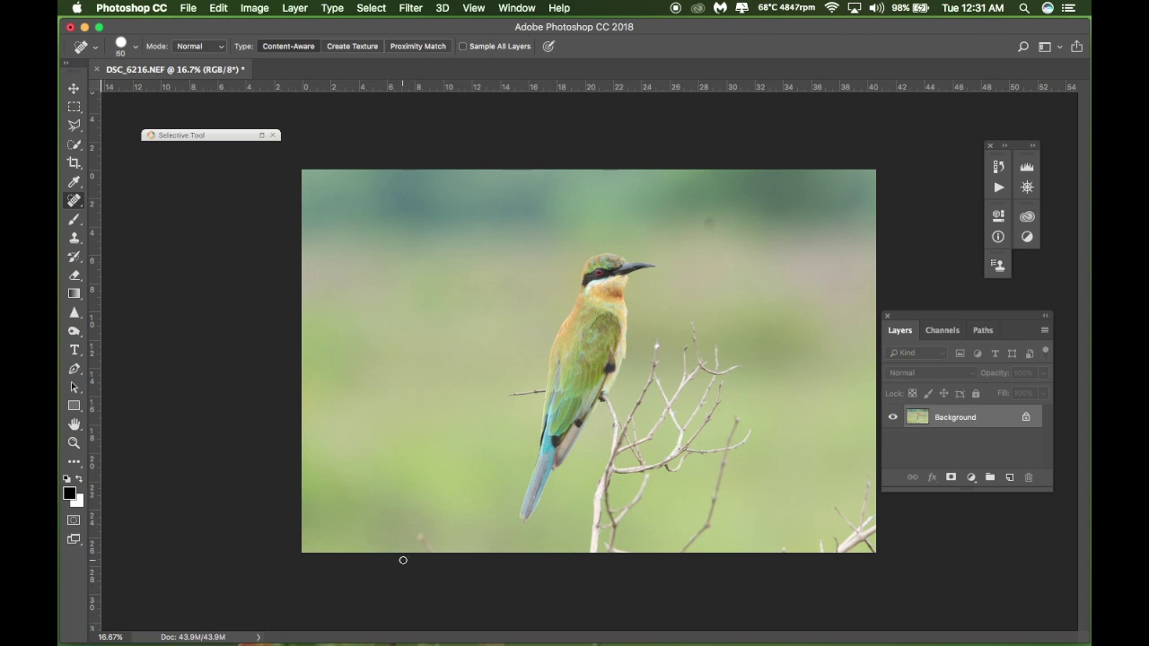
pyautogui.press(']')
# Heal away the stray twigs in the bottom-right corner and along the right edge.
pyautogui.click(783, 550)
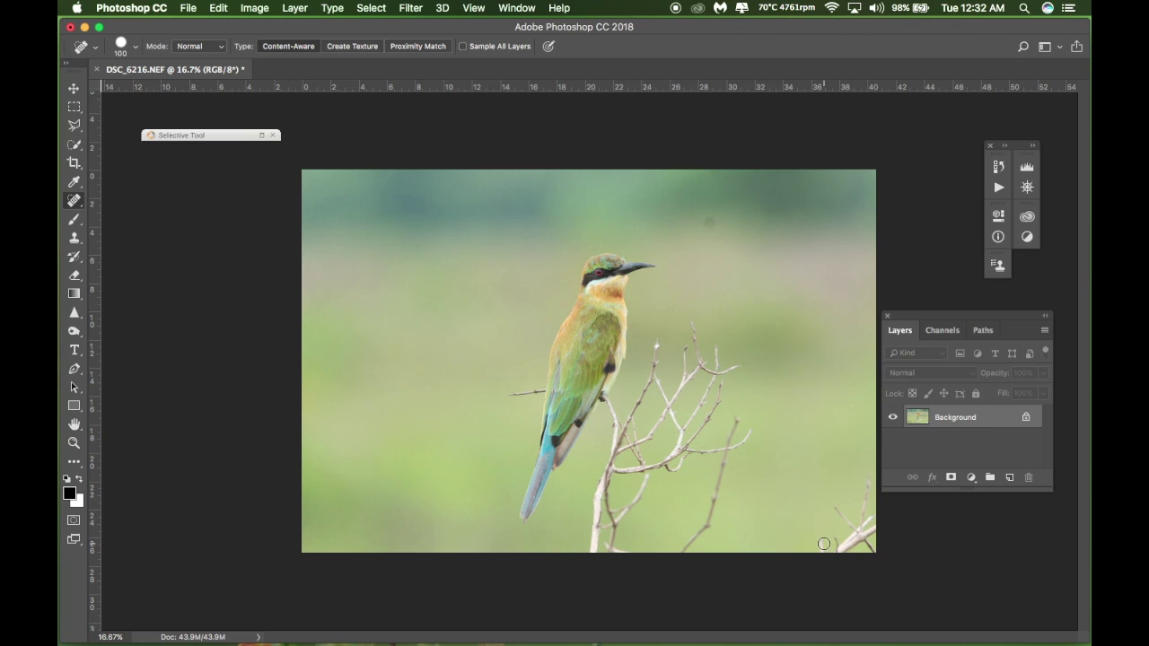
pyautogui.moveTo(821, 543); pyautogui.dragTo(861, 538)
pyautogui.moveTo(860, 538); pyautogui.dragTo(872, 551)
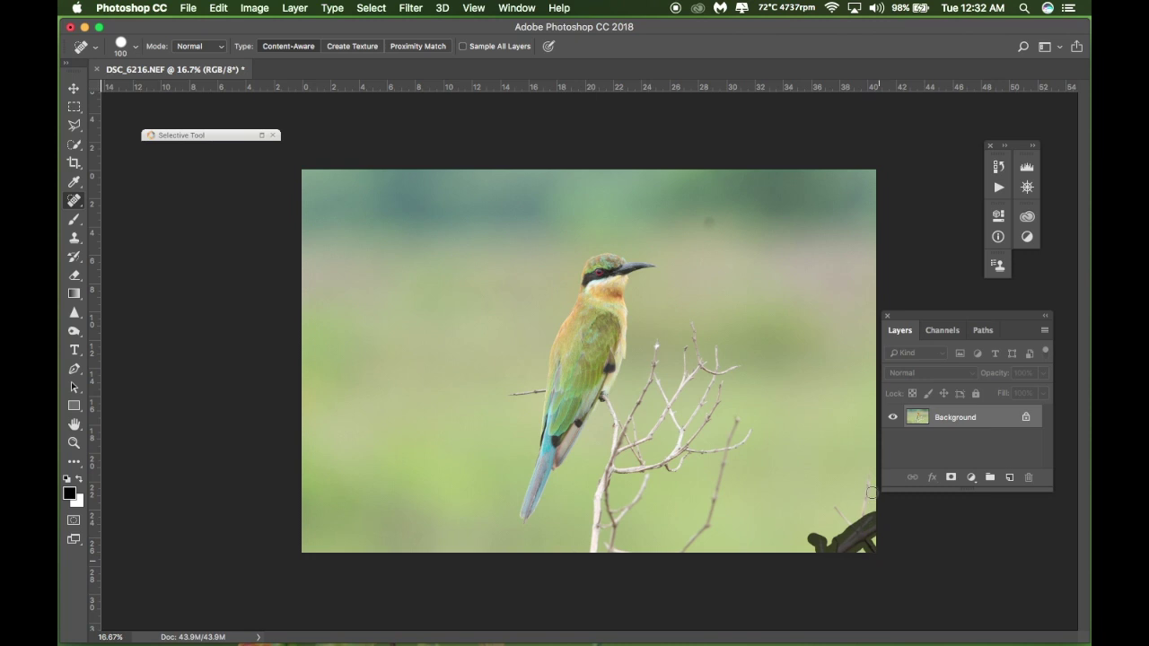
pyautogui.moveTo(868, 488); pyautogui.dragTo(831, 503)
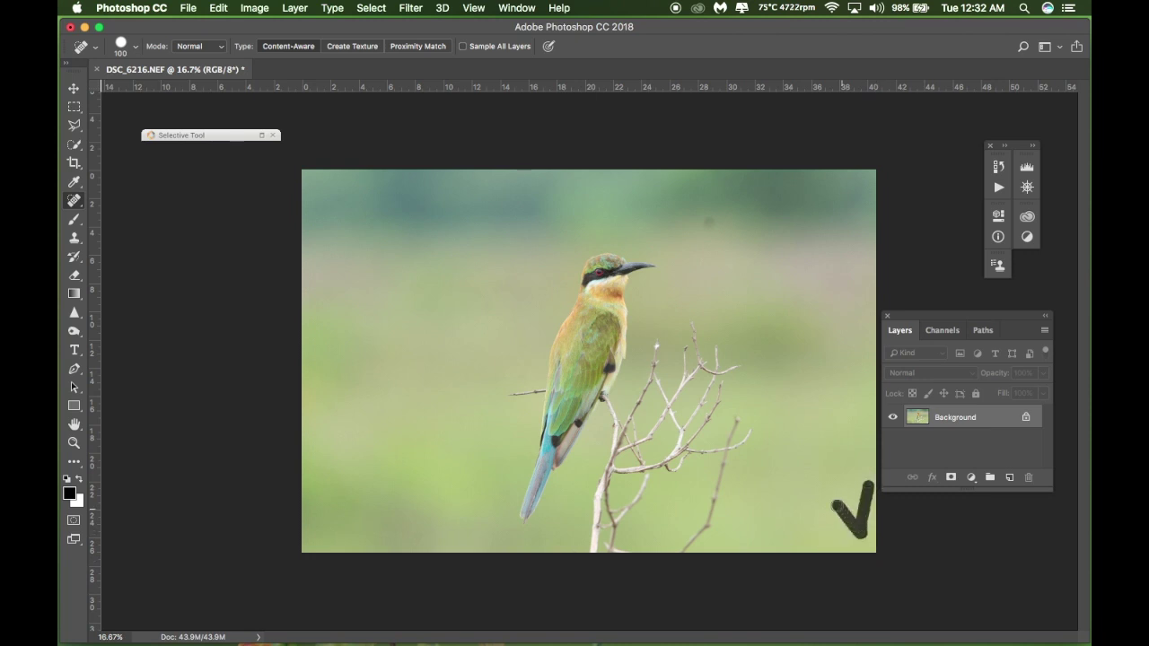
pyautogui.moveTo(872, 498); pyautogui.dragTo(881, 500)
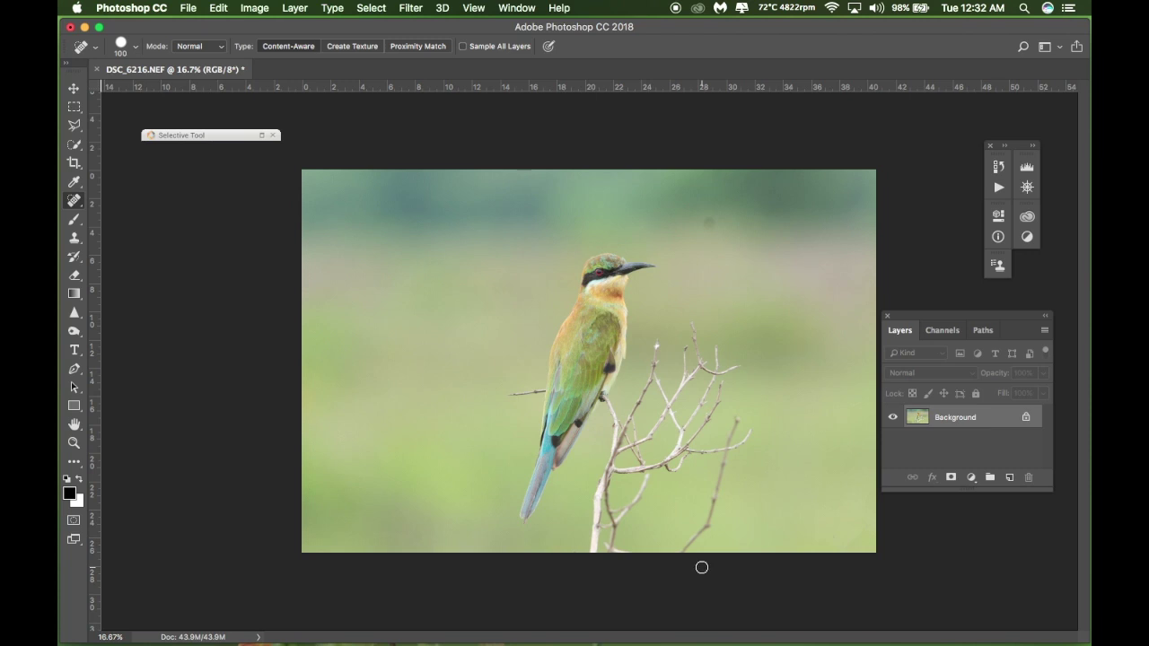
pyautogui.press(']')
pyautogui.press(']')
pyautogui.press(']')
pyautogui.press(']')
# Zoom in, shrink the brush, and heal the branch rising from the lower-right edge.
pyautogui.press('super+equal')
pyautogui.press('super+equal')
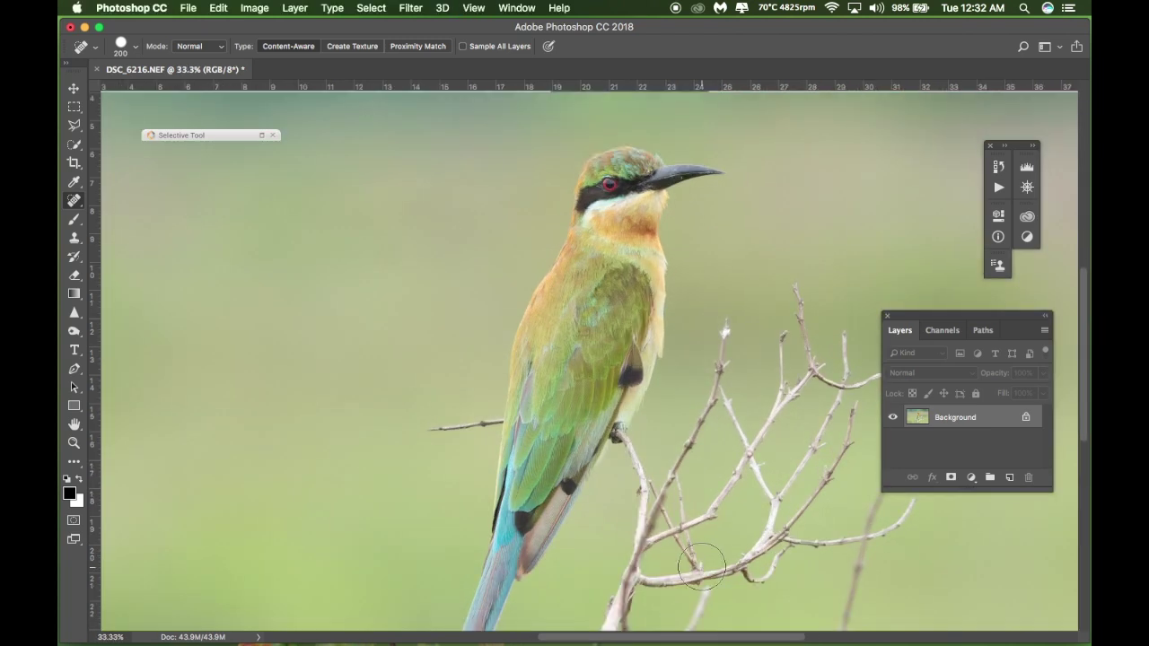
pyautogui.scroll(-5, 701, 566)
pyautogui.press('[')
pyautogui.press('[')
pyautogui.press('[')
pyautogui.press('[')
pyautogui.press('[')
pyautogui.press('[')
pyautogui.press('[')
pyautogui.moveTo(770, 292); pyautogui.dragTo(799, 267)
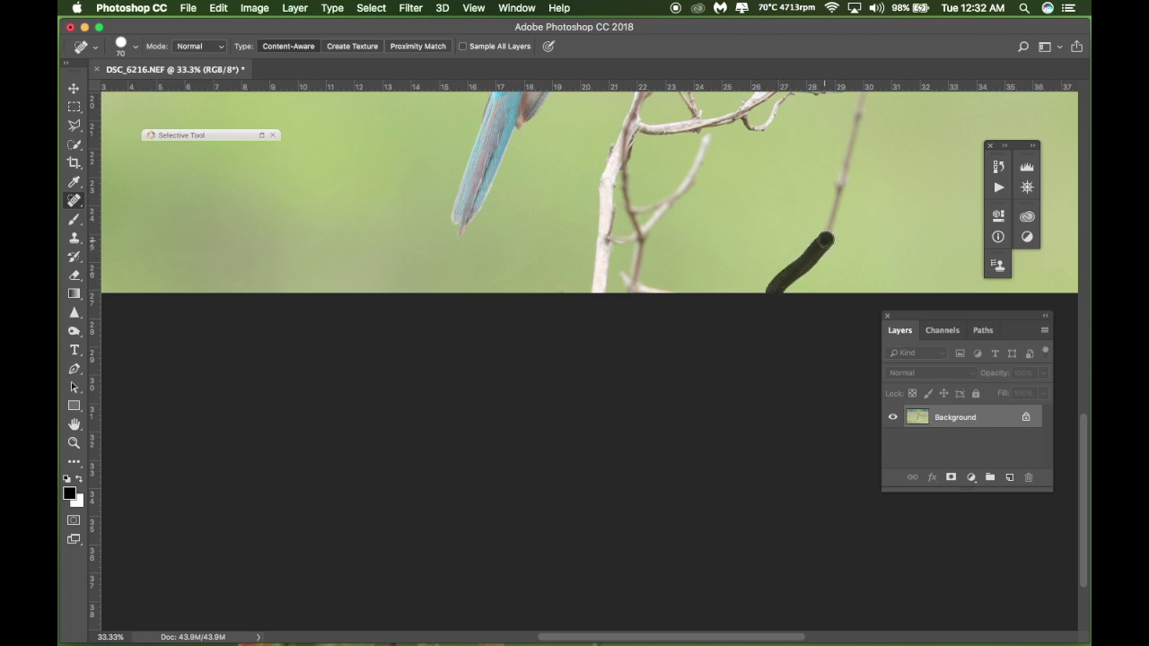
pyautogui.moveTo(798, 266); pyautogui.dragTo(834, 229)
pyautogui.scroll(2, 832, 337)
pyautogui.moveTo(827, 299); pyautogui.dragTo(864, 166)
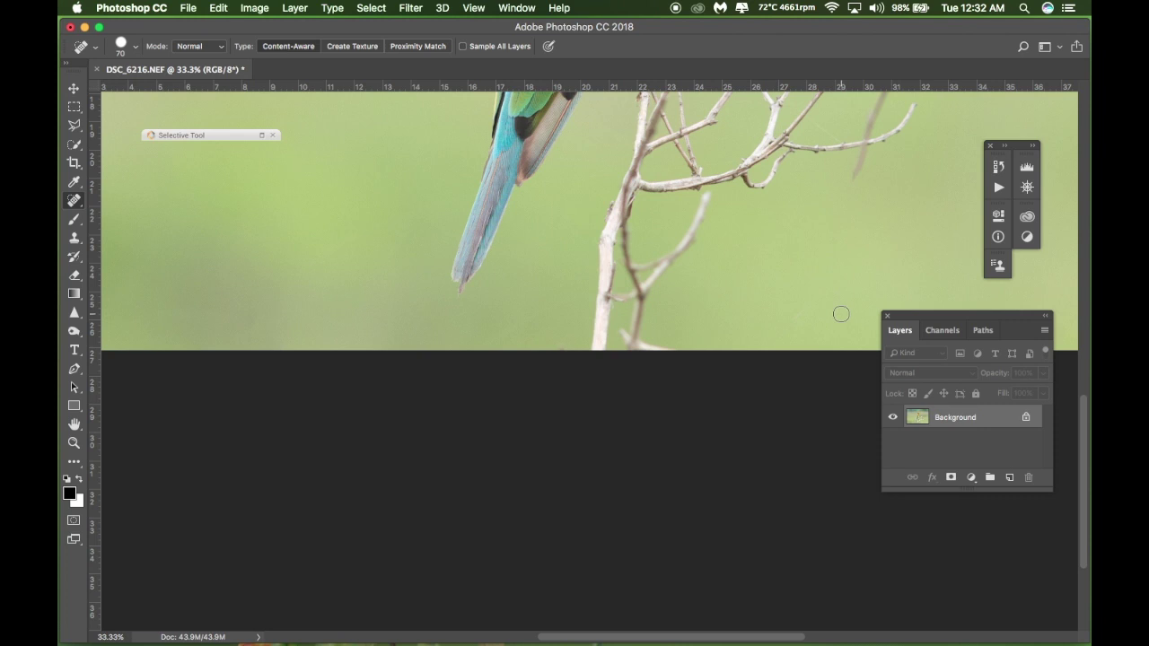
pyautogui.scroll(2, 834, 313)
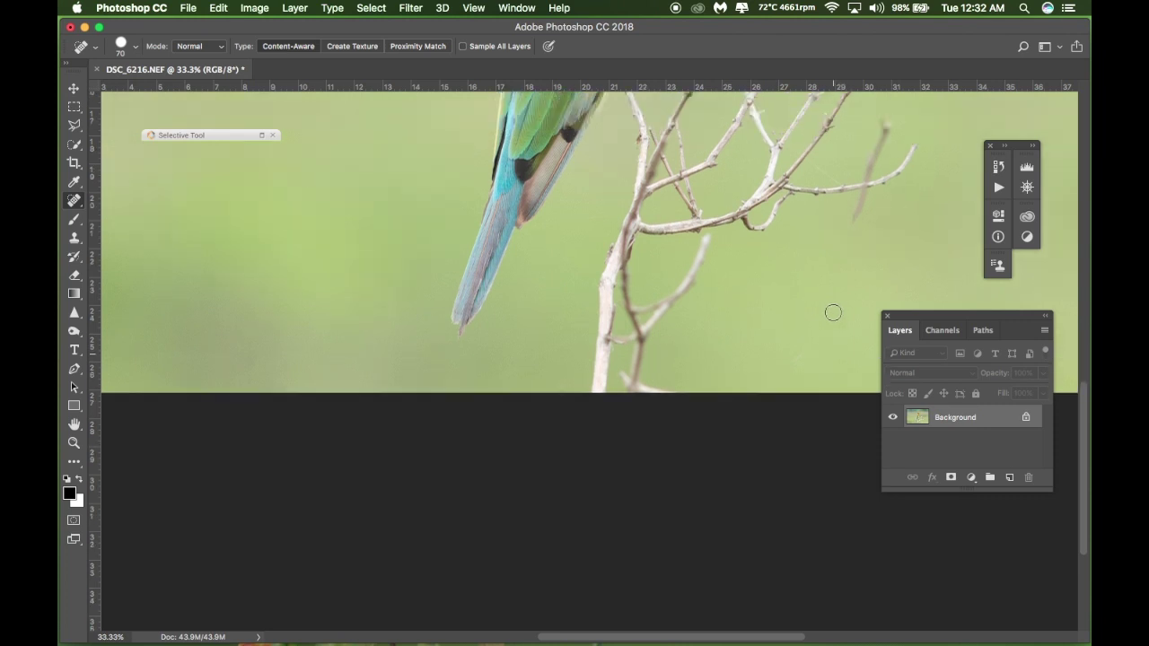
pyautogui.scroll(3, 834, 314)
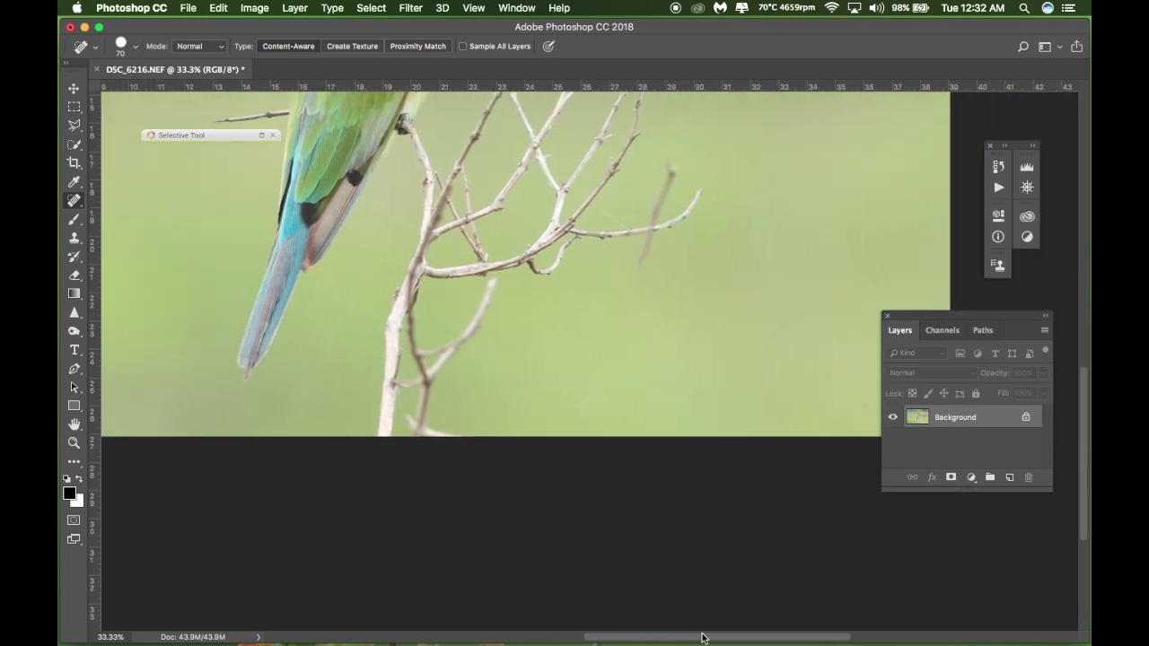
# Heal the faint out-of-focus twig above the branch's right-hand tip.
pyautogui.moveTo(642, 637); pyautogui.dragTo(705, 637)
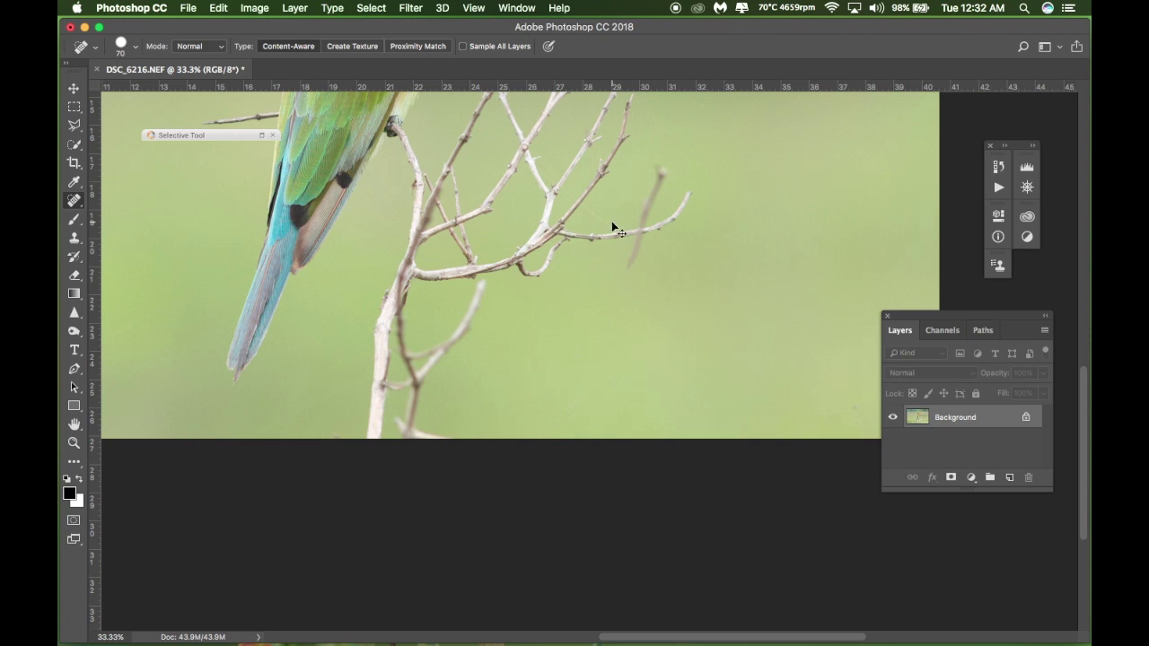
pyautogui.scroll(1, 611, 222)
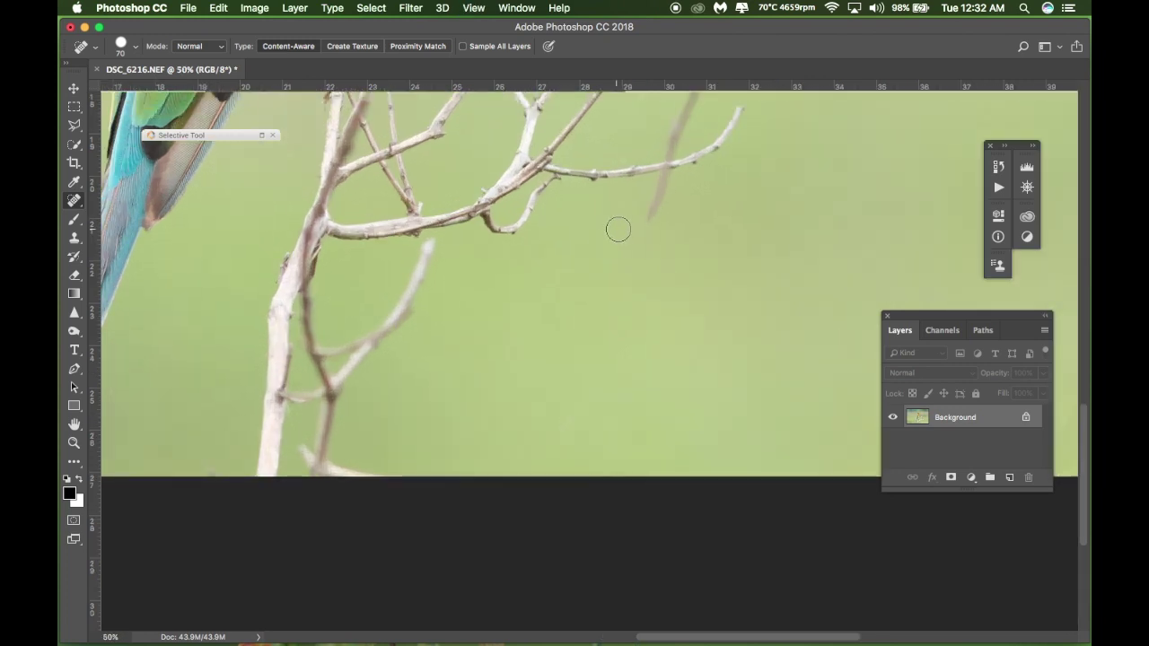
pyautogui.moveTo(648, 223); pyautogui.dragTo(665, 183)
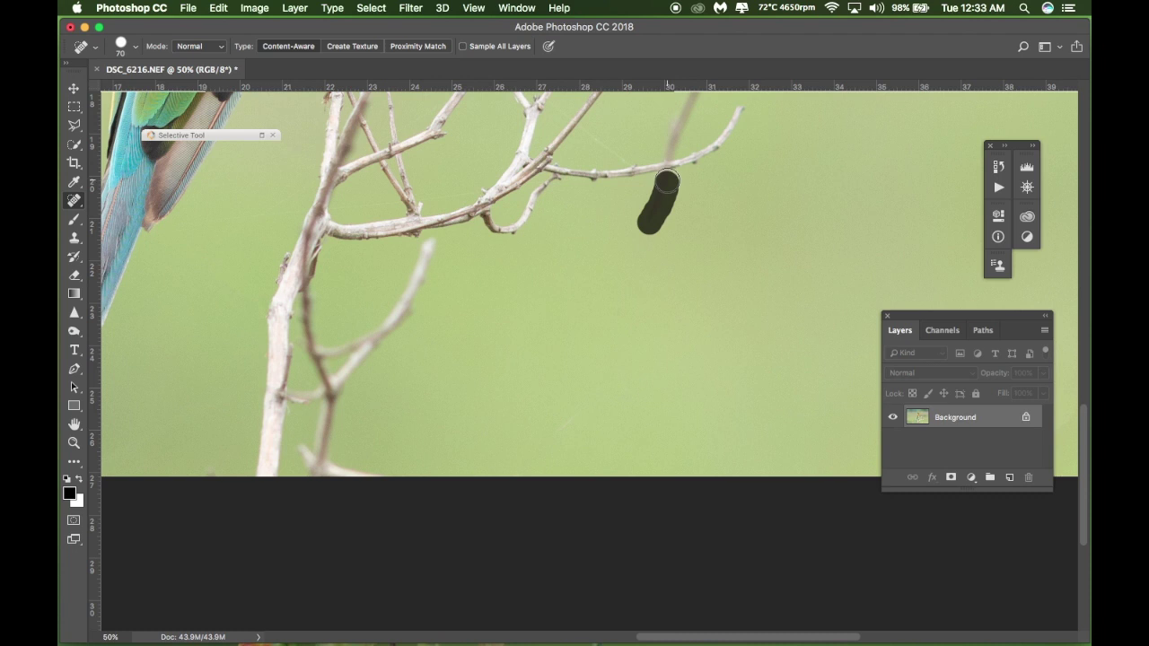
pyautogui.click(667, 180)
pyautogui.scroll(5, 725, 215)
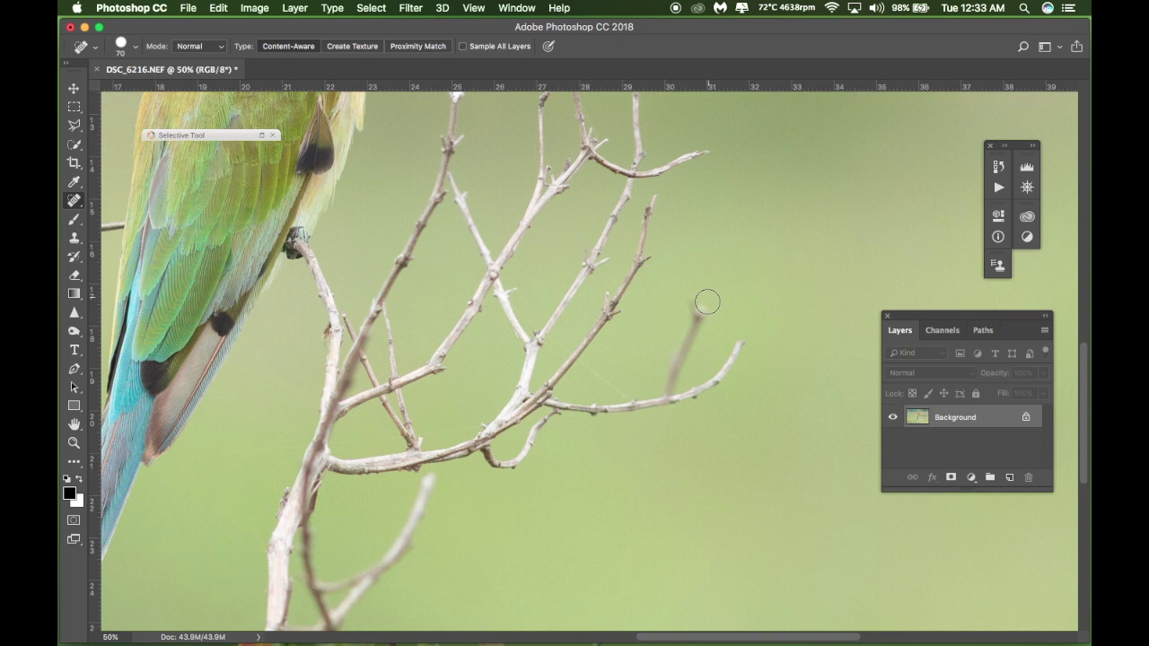
pyautogui.moveTo(695, 300); pyautogui.dragTo(671, 384)
pyautogui.scroll(-3, 680, 349)
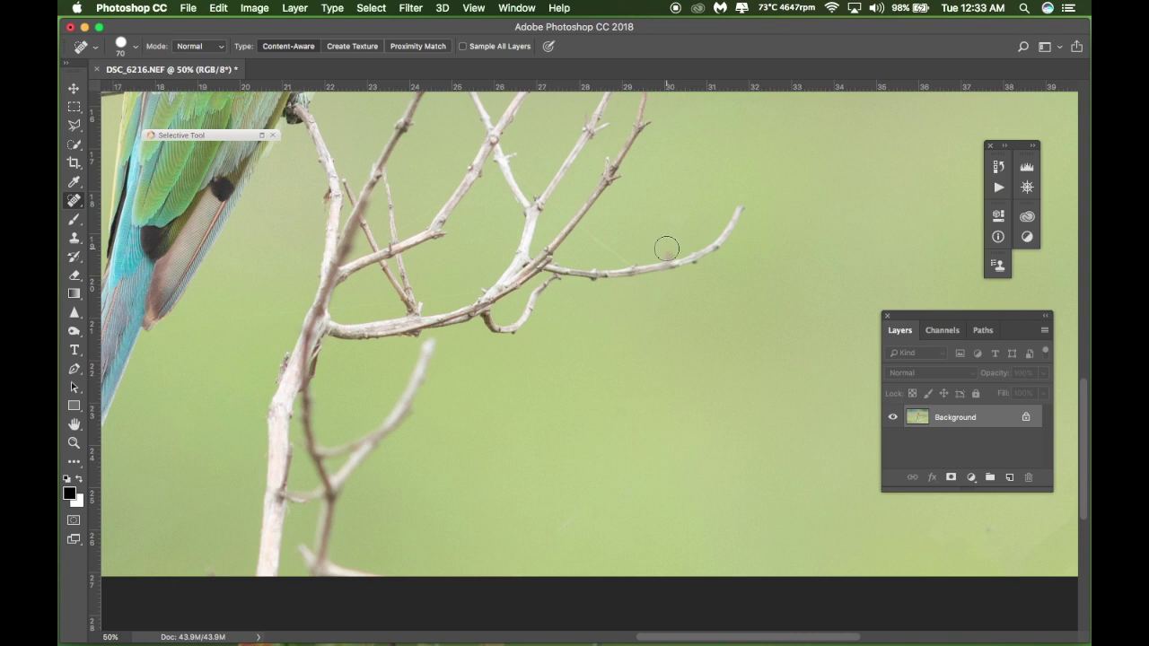
pyautogui.moveTo(669, 285); pyautogui.dragTo(654, 290)
pyautogui.scroll(-1, 651, 380)
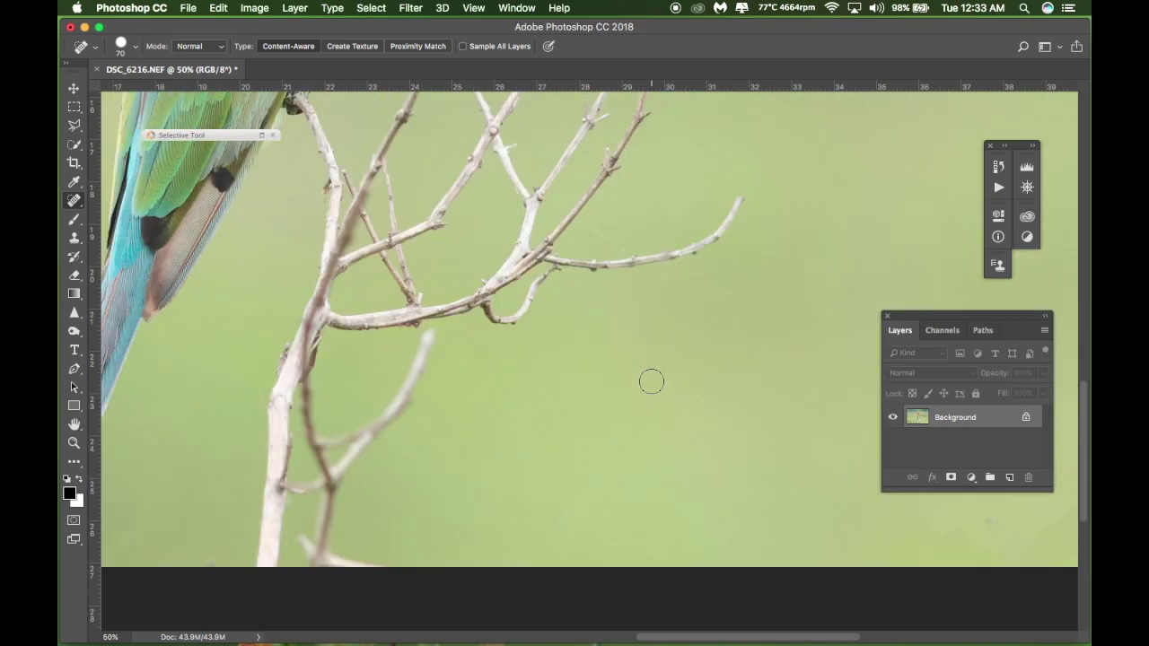
pyautogui.scroll(5, 652, 380)
pyautogui.scroll(2, 652, 379)
pyautogui.scroll(4, 651, 380)
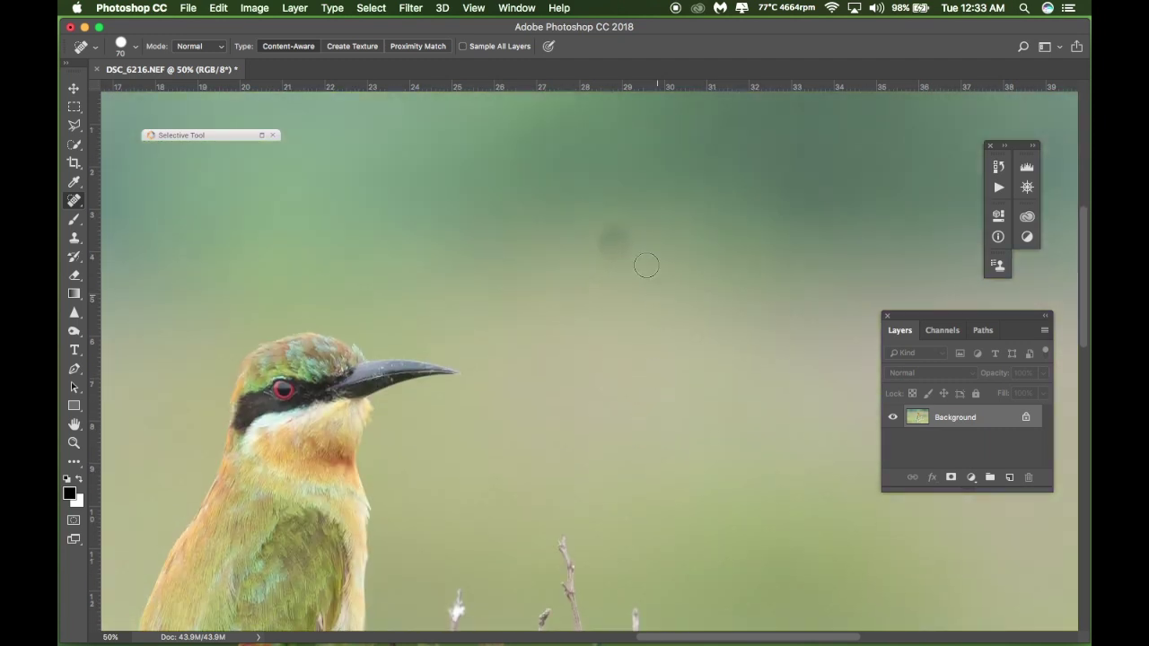
# Heal the dark dust spot above the bee-eater's head with a size-125 brush.
pyautogui.press(']')
pyautogui.press(']')
pyautogui.press(']')
pyautogui.click(603, 240)
pyautogui.moveTo(603, 240); pyautogui.dragTo(618, 253)
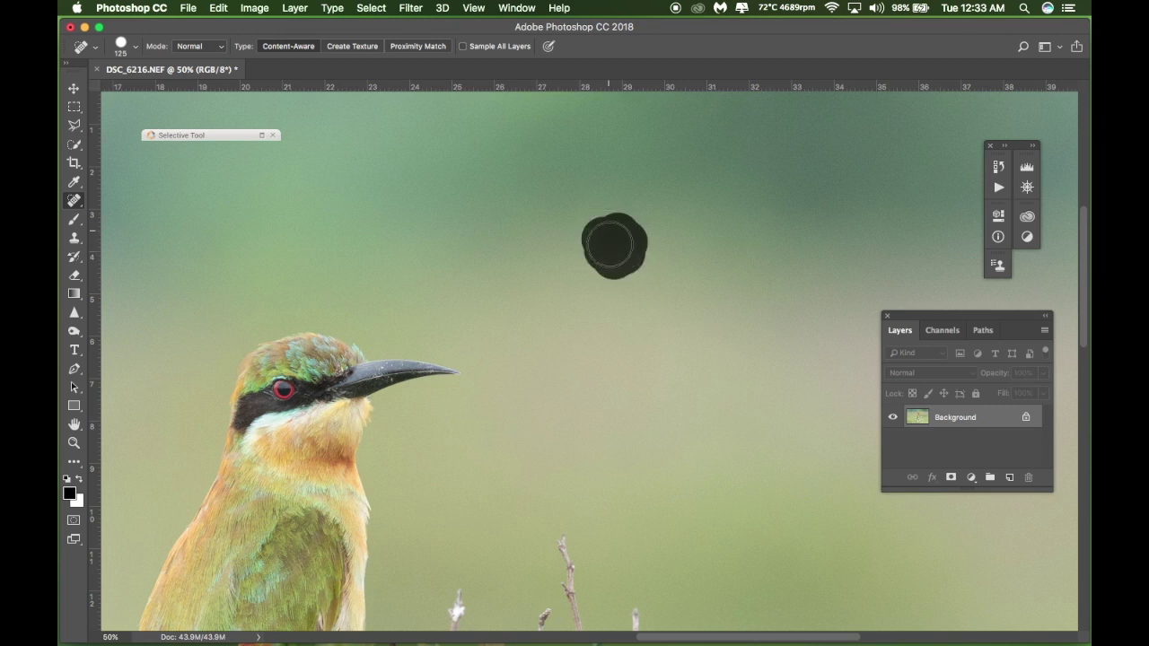
# Scroll around to check the healed background, then zoom out to 12.5%.
pyautogui.moveTo(766, 640); pyautogui.dragTo(563, 610)
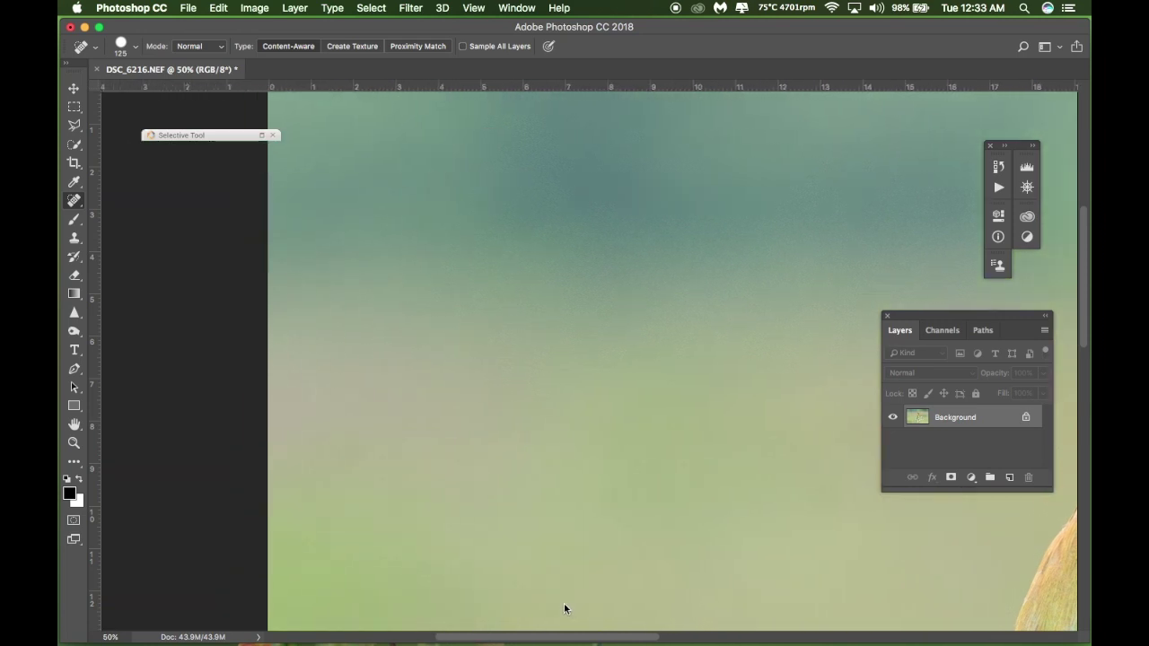
pyautogui.hscroll(5, 616, 616)
pyautogui.scroll(-5, 645, 449)
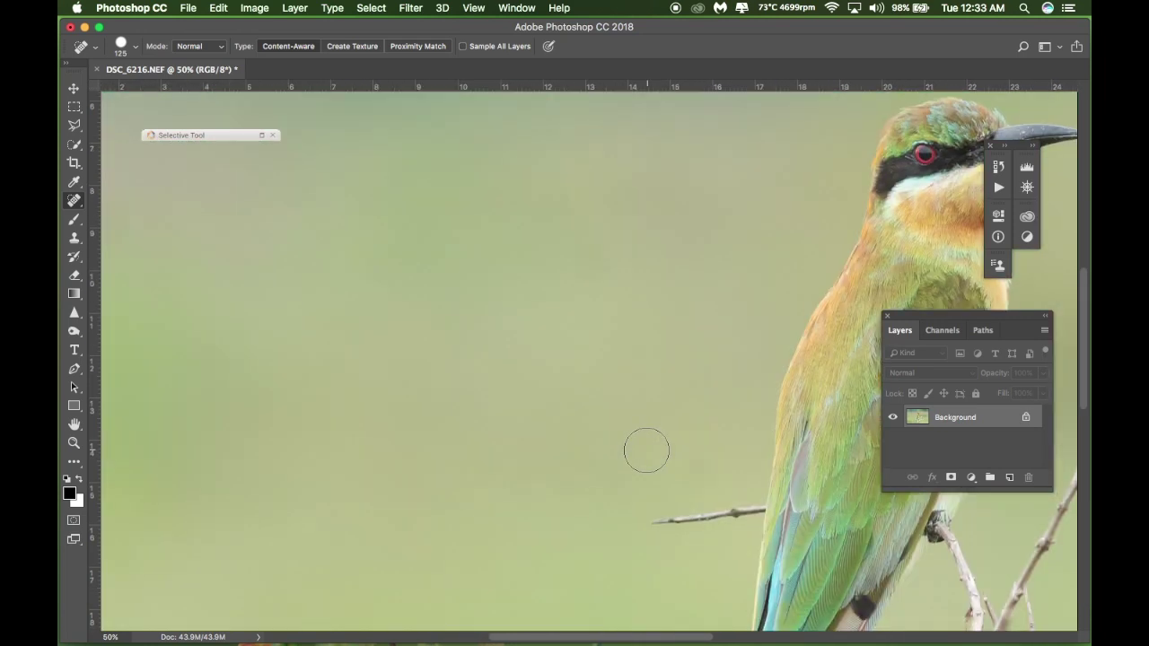
pyautogui.scroll(-5, 646, 450)
pyautogui.scroll(-3, 646, 448)
pyautogui.moveTo(716, 639); pyautogui.dragTo(669, 635)
pyautogui.scroll(5, 677, 431)
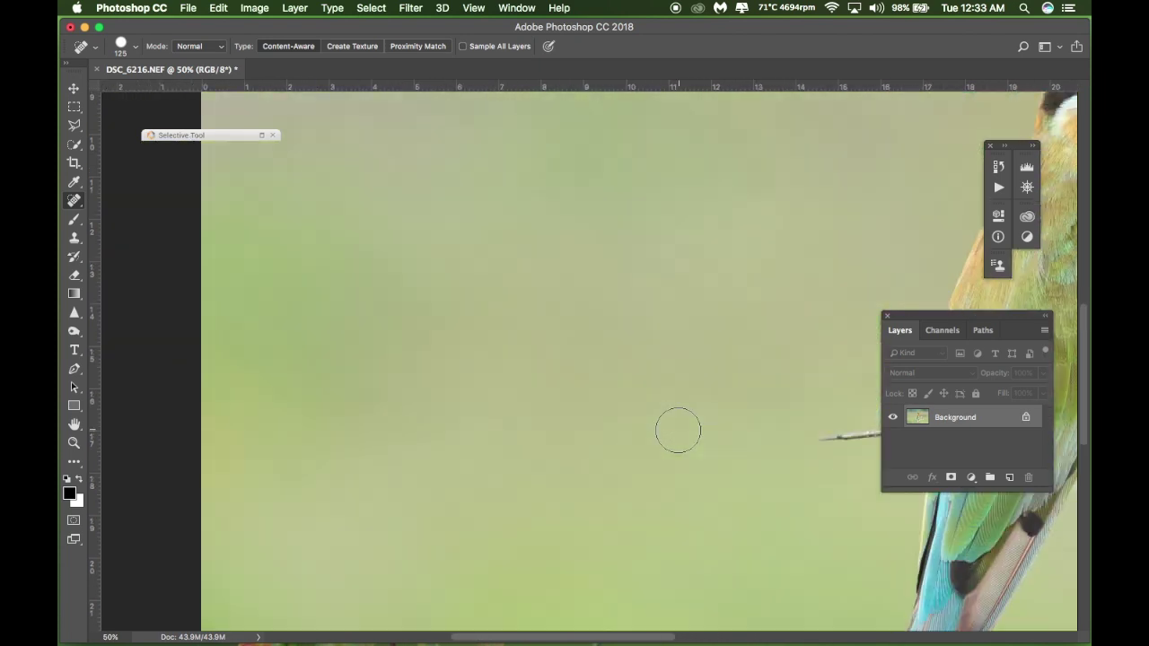
pyautogui.scroll(3, 677, 431)
pyautogui.scroll(3, 678, 431)
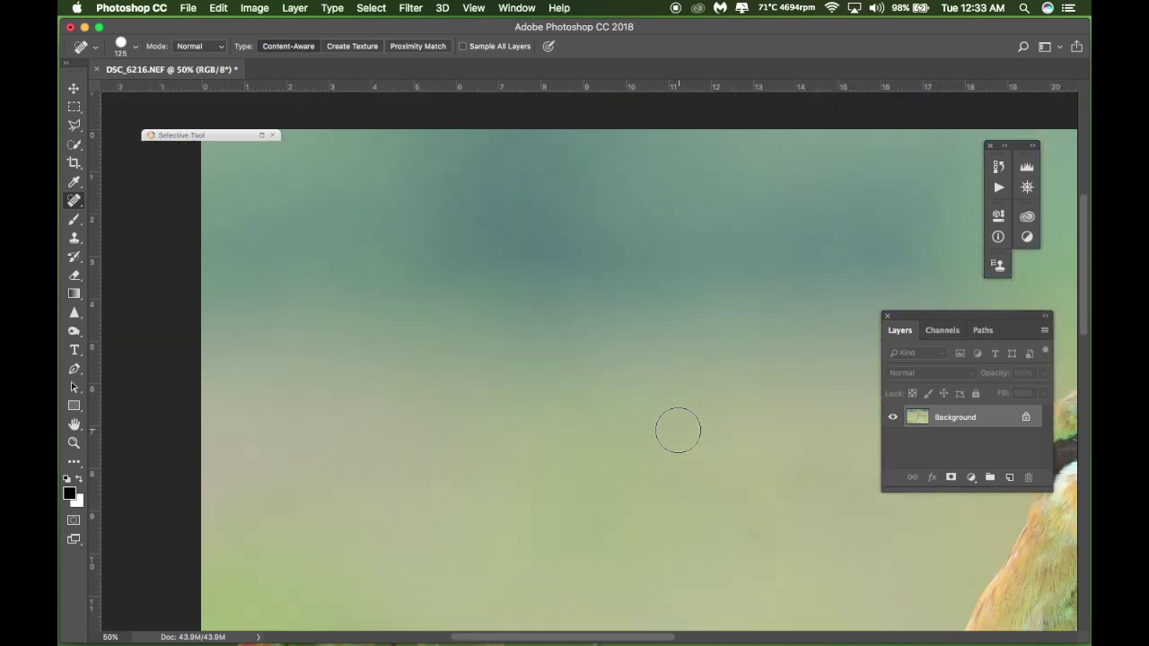
pyautogui.press('super+minus')
pyautogui.press('super+minus')
pyautogui.press('super+minus')
pyautogui.press('super+minus')
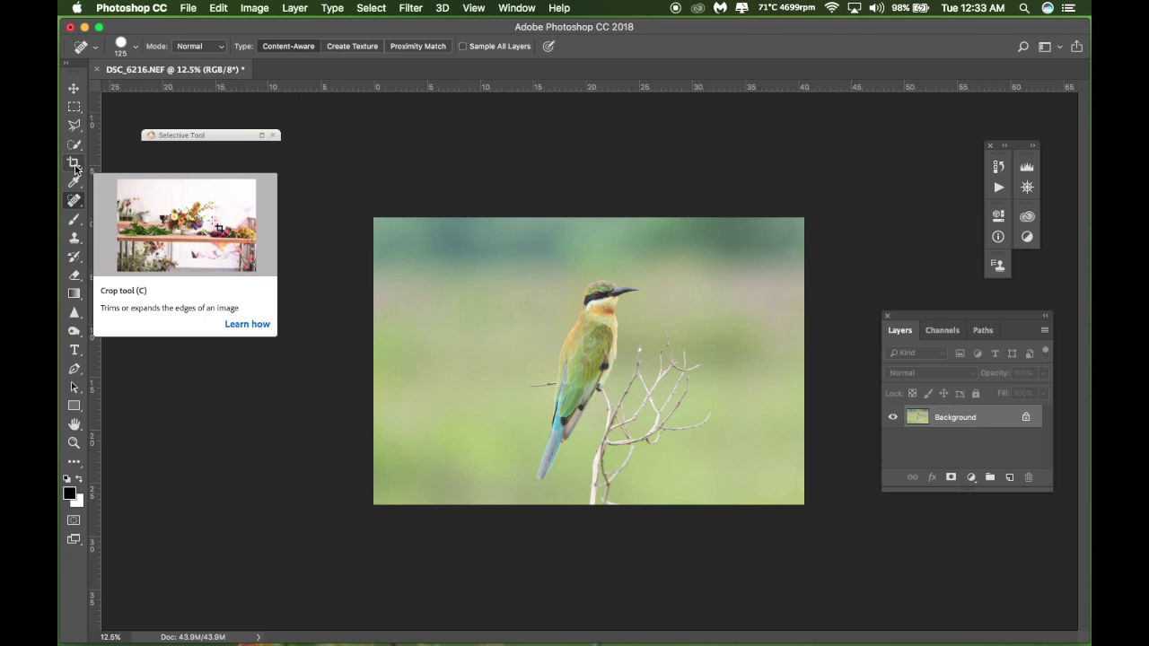
pyautogui.click(74, 165)
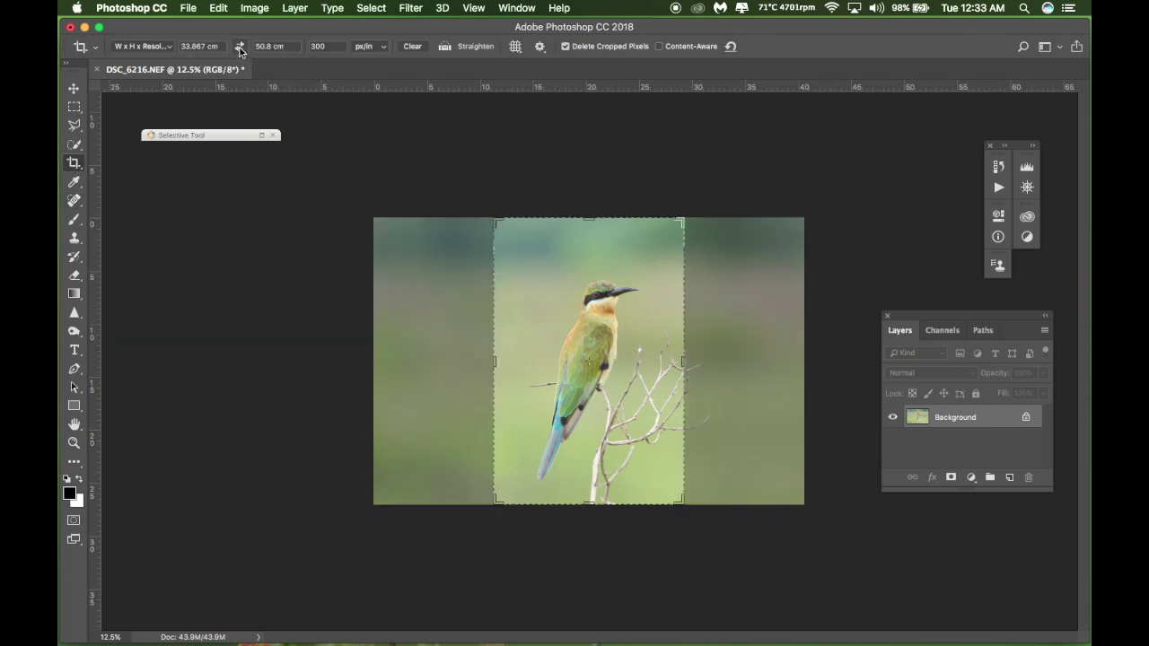
pyautogui.click(238, 46)
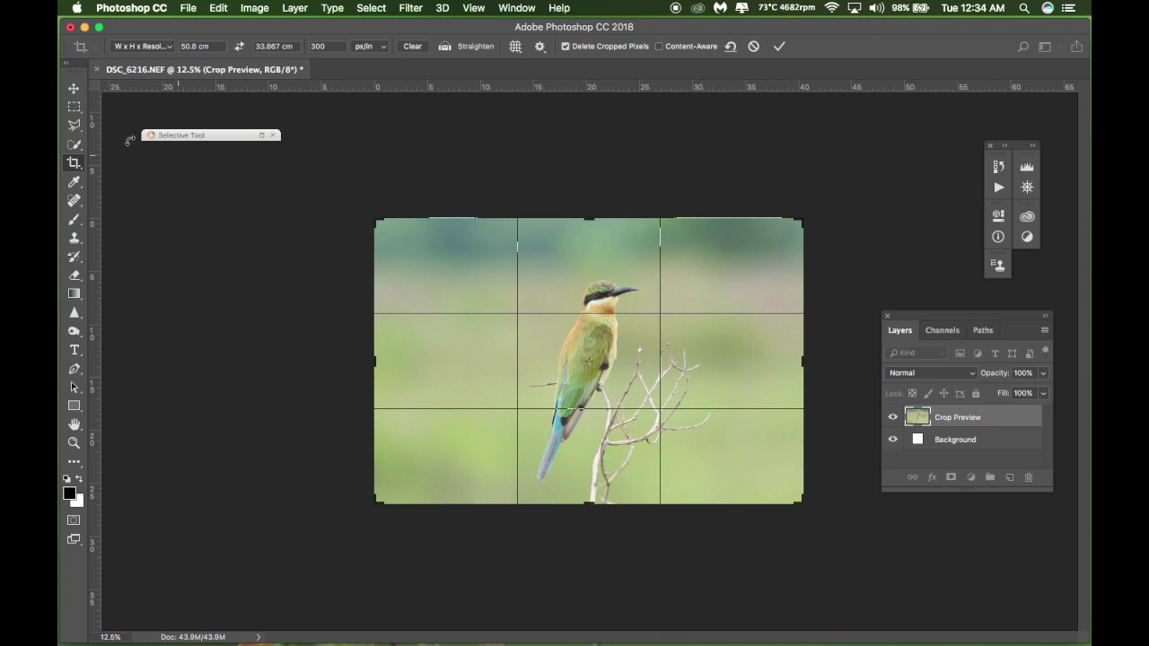
pyautogui.click(74, 88)
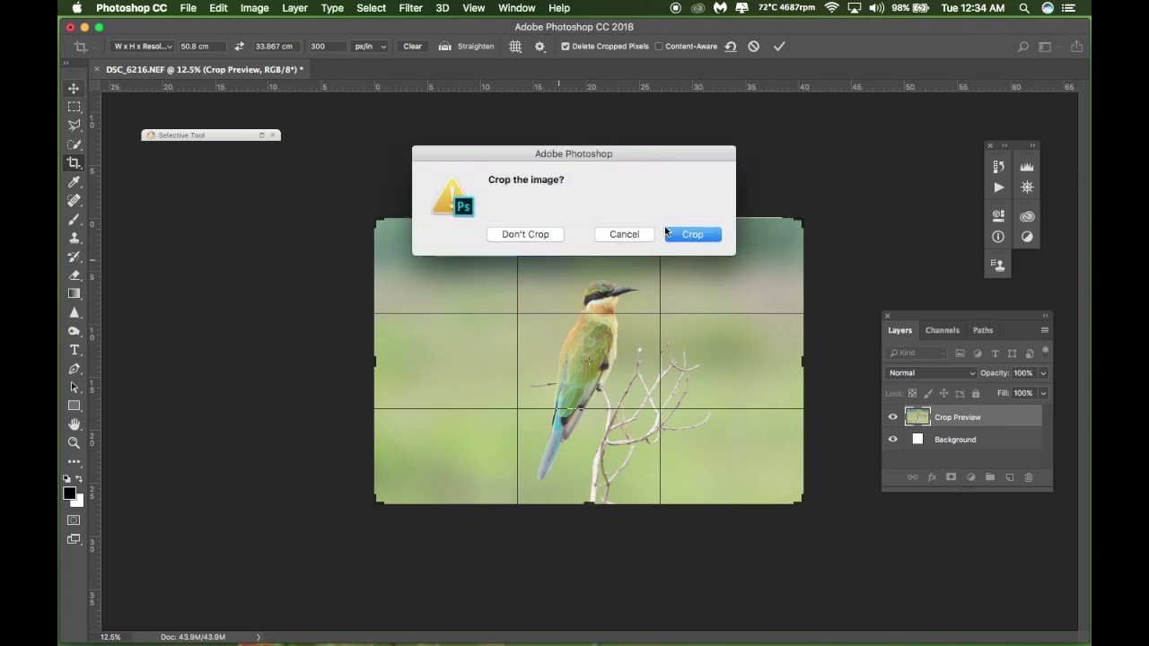
pyautogui.click(543, 235)
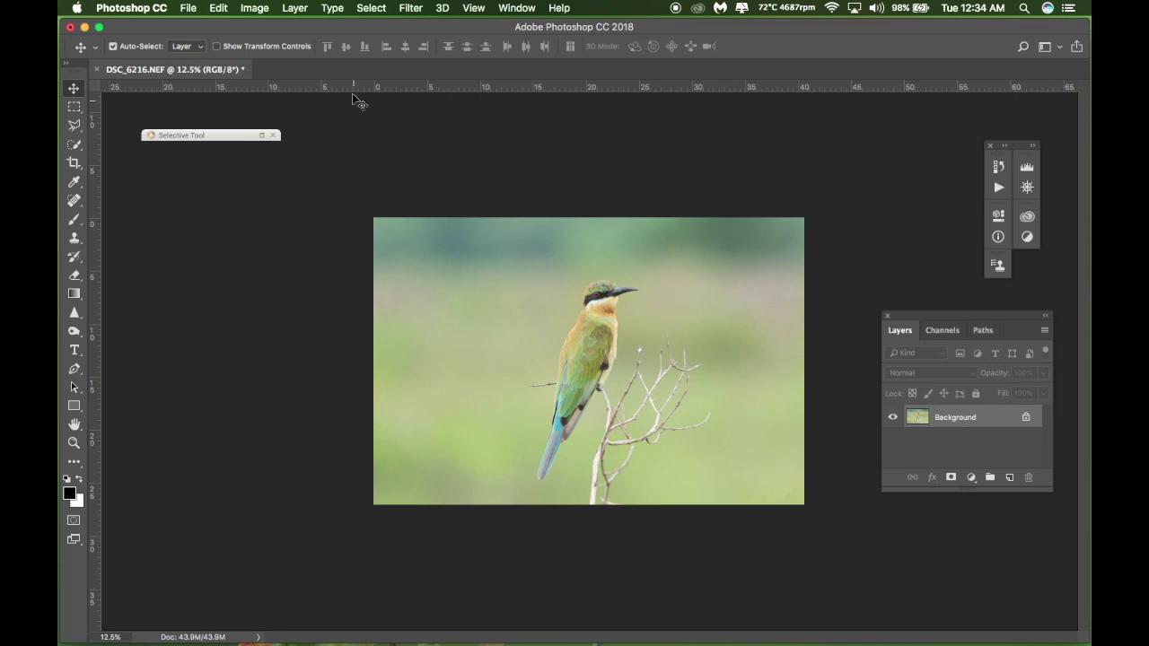
pyautogui.click(254, 8)
pyautogui.click(278, 118)
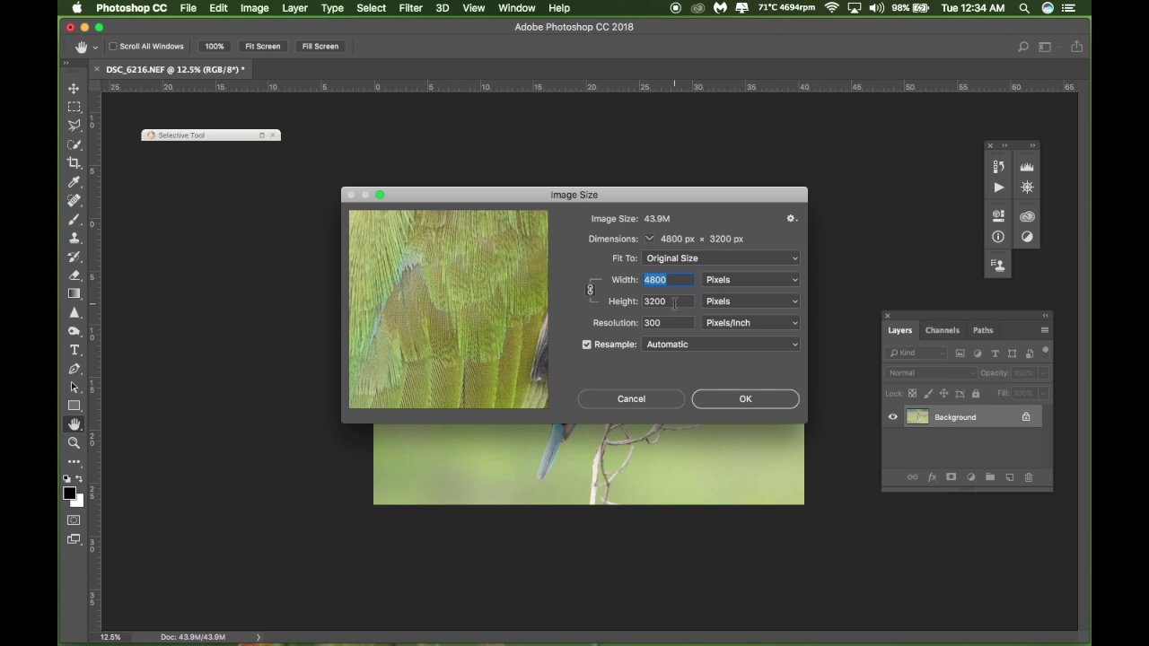
pyautogui.click(737, 397)
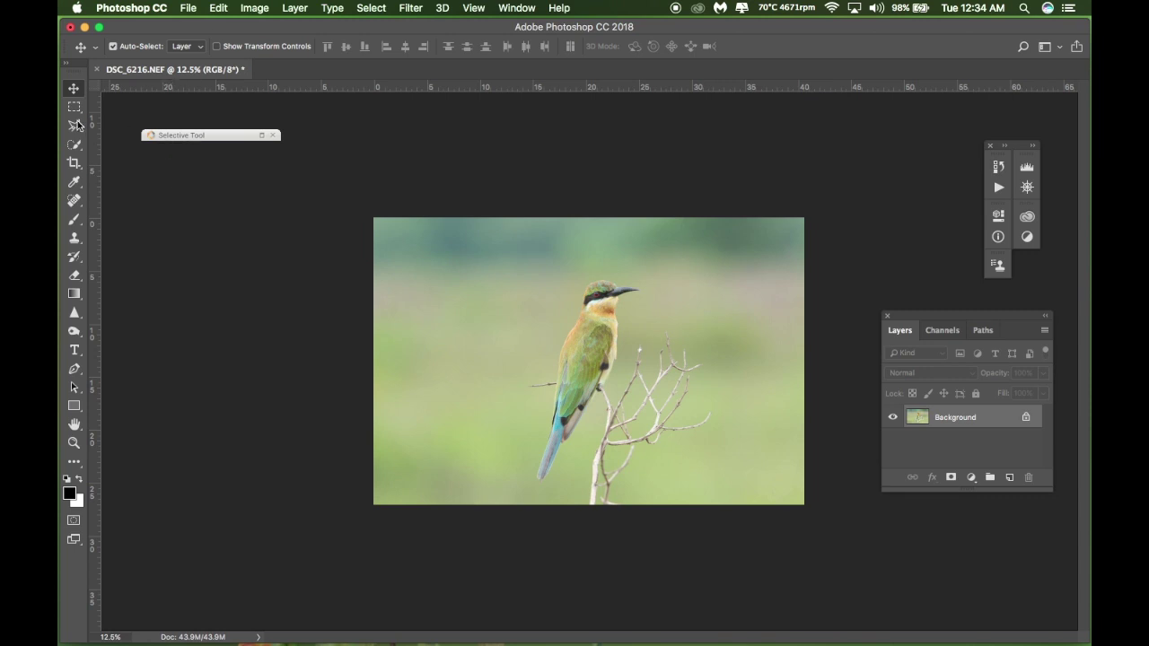
# Draw a crop frame and tighten the left edge, repositioning the photo inside it.
pyautogui.click(74, 164)
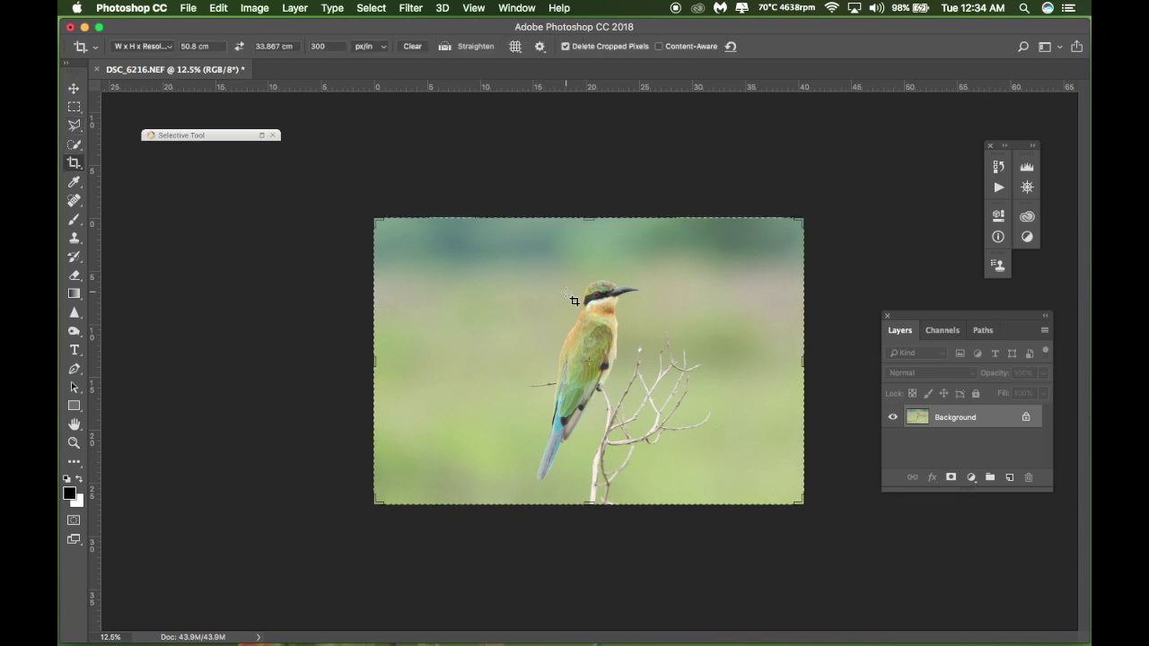
pyautogui.click(656, 349)
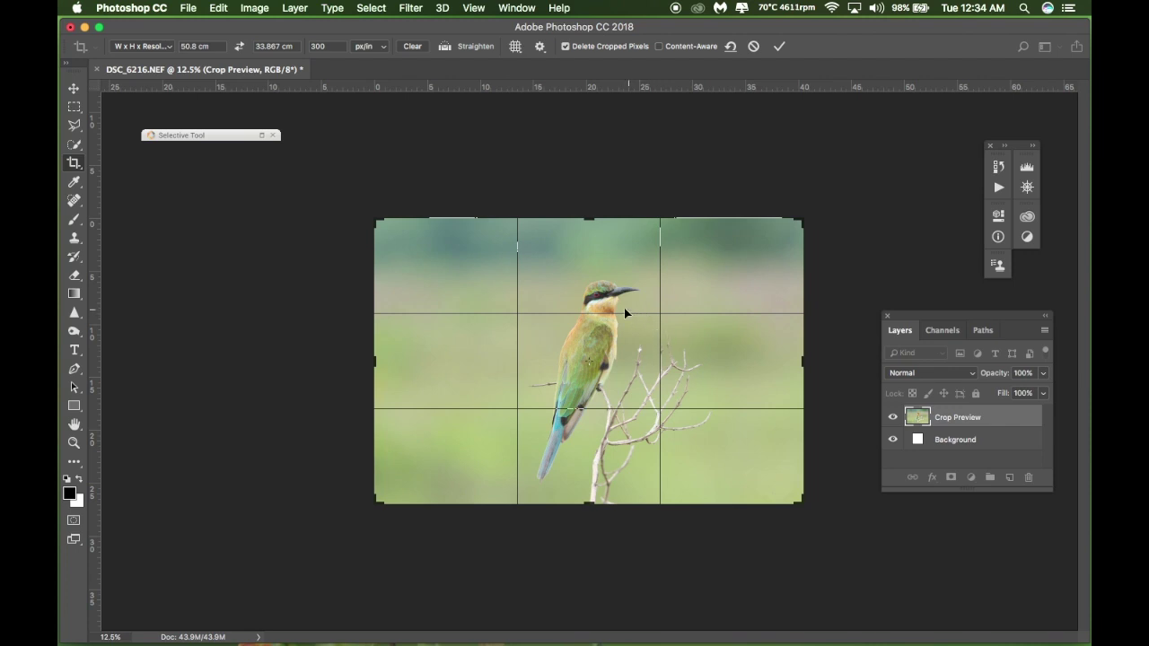
pyautogui.moveTo(376, 361); pyautogui.dragTo(392, 361)
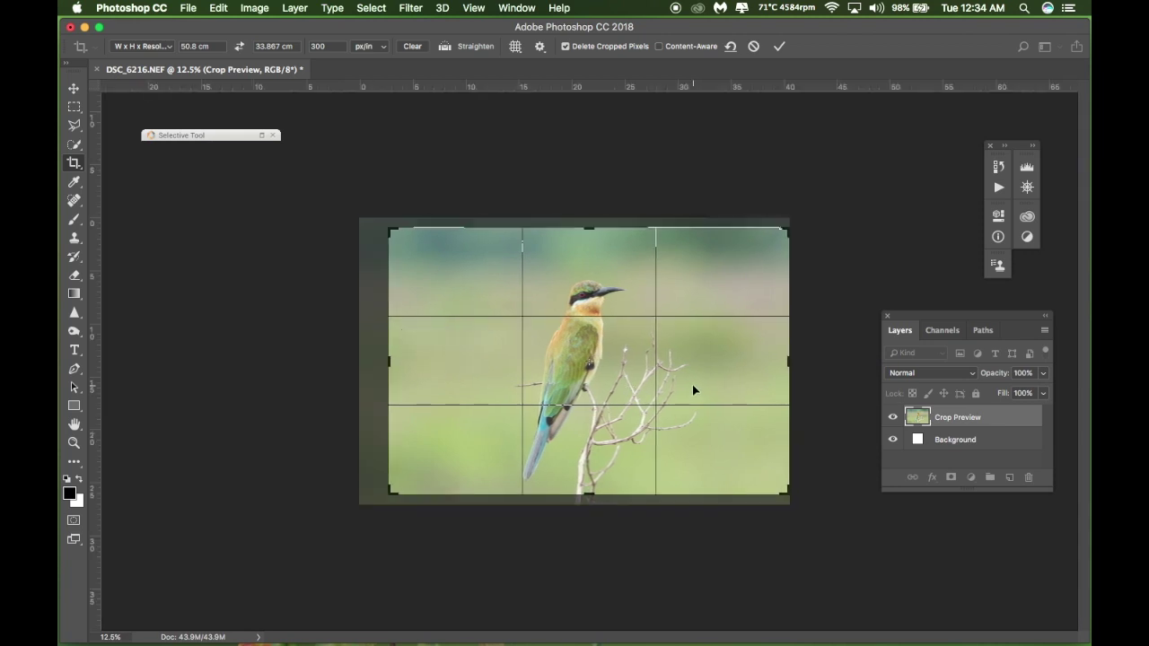
pyautogui.moveTo(691, 382); pyautogui.dragTo(696, 381)
pyautogui.moveTo(395, 354); pyautogui.dragTo(395, 360)
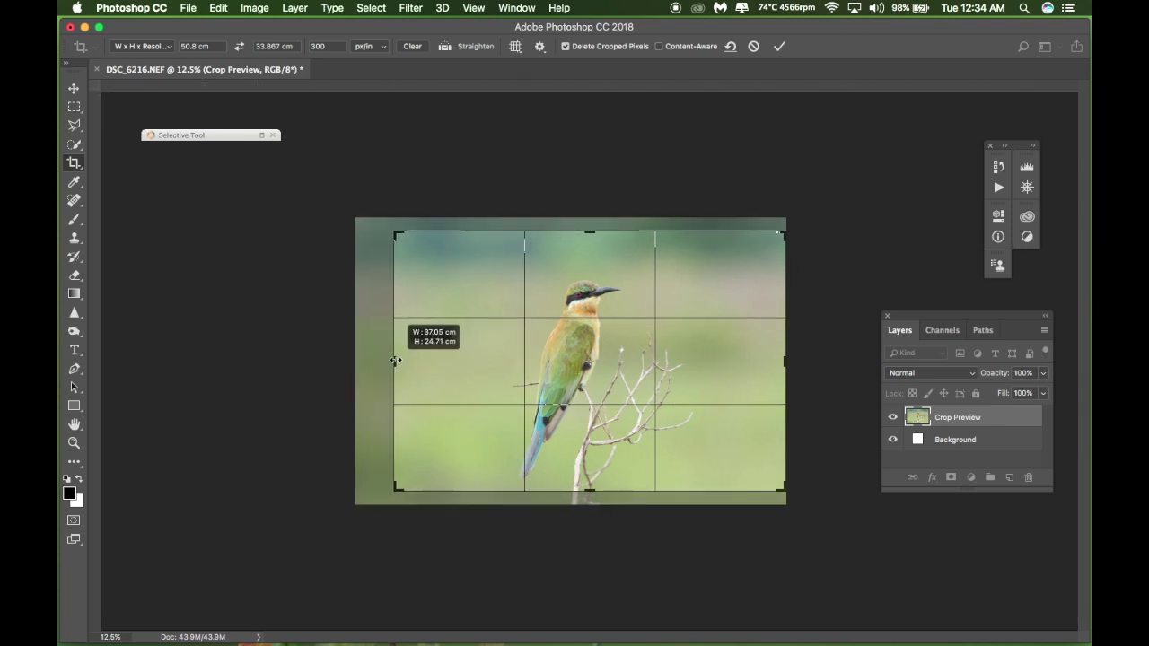
pyautogui.moveTo(395, 360); pyautogui.dragTo(394, 360)
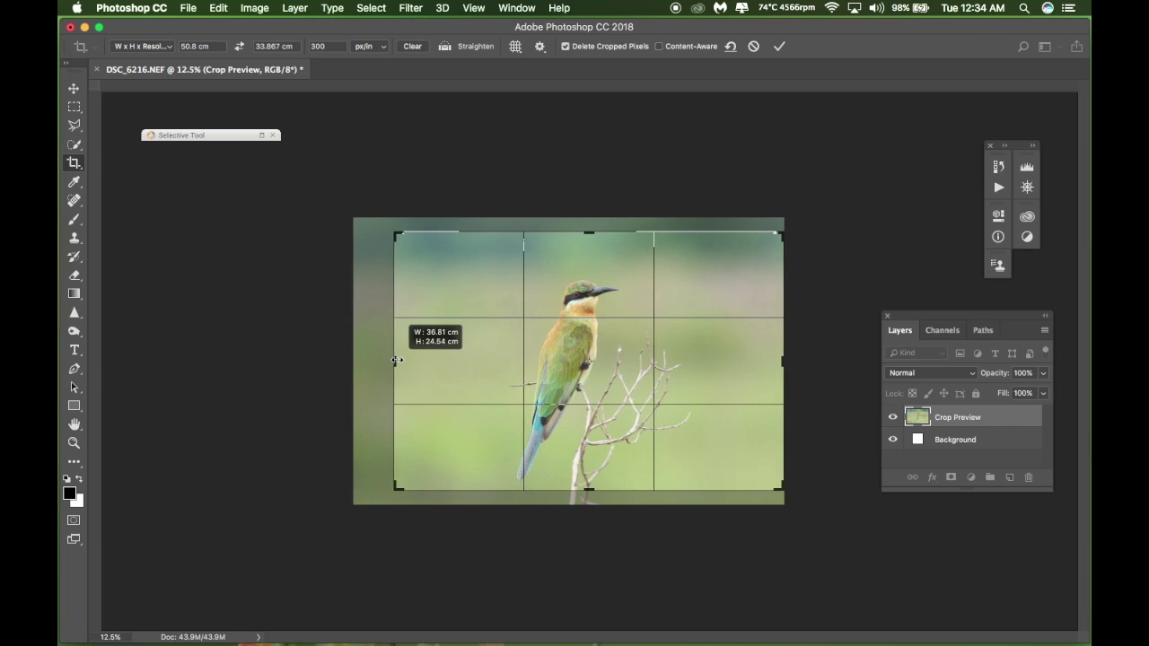
pyautogui.moveTo(395, 361); pyautogui.dragTo(391, 361)
pyautogui.moveTo(628, 387); pyautogui.dragTo(632, 372)
pyautogui.moveTo(389, 230); pyautogui.dragTo(387, 227)
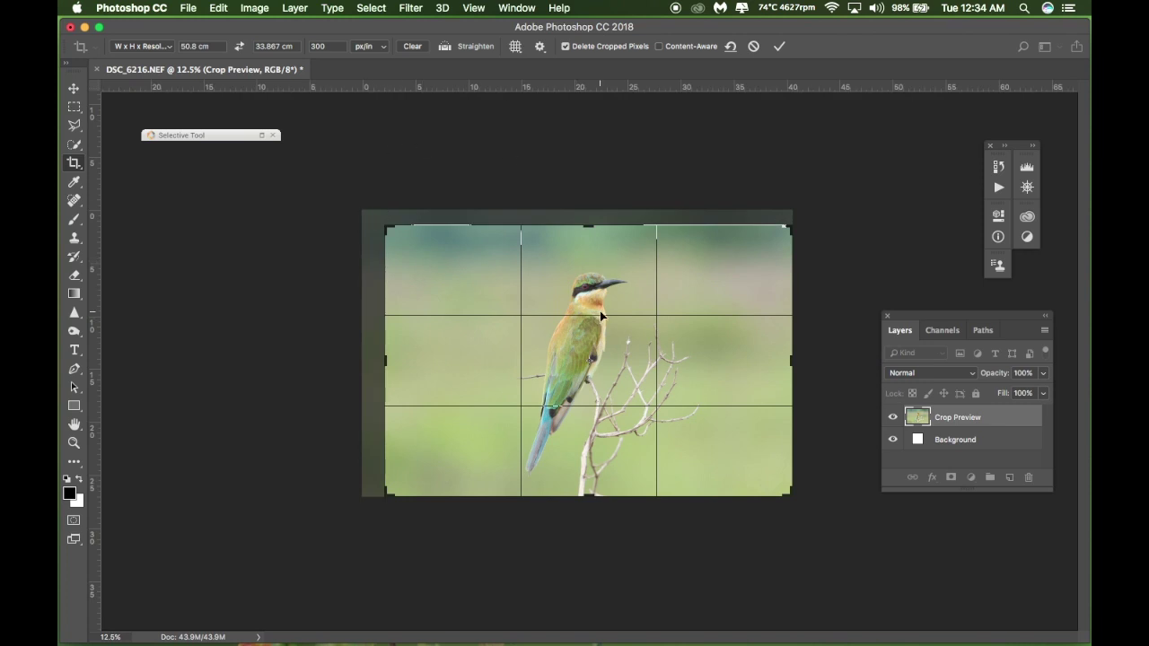
# Apply the Front Image crop preset (40.64 × 27.093 cm, 300 px/in) and commit the crop.
pyautogui.click(170, 47)
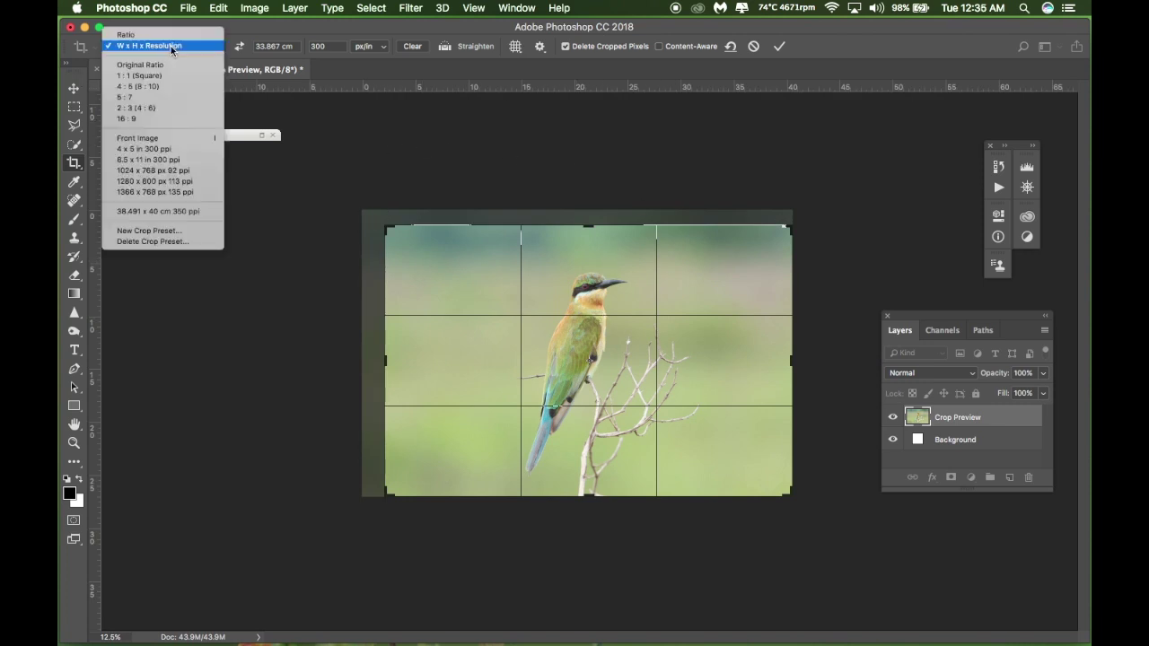
pyautogui.click(151, 140)
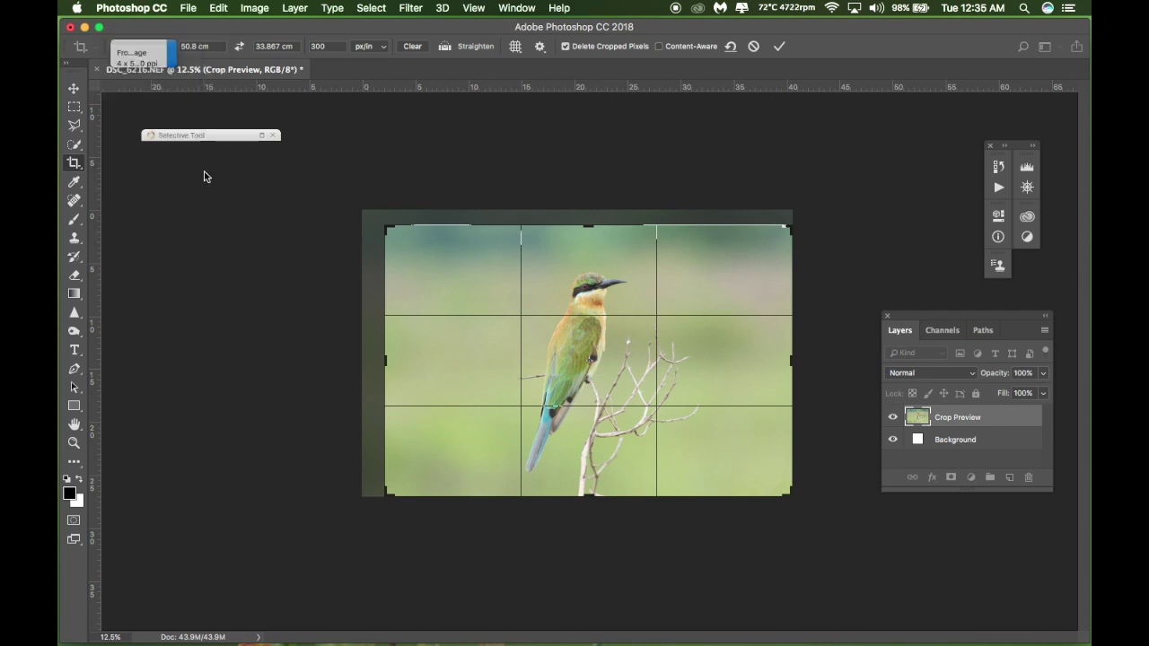
pyautogui.click(779, 47)
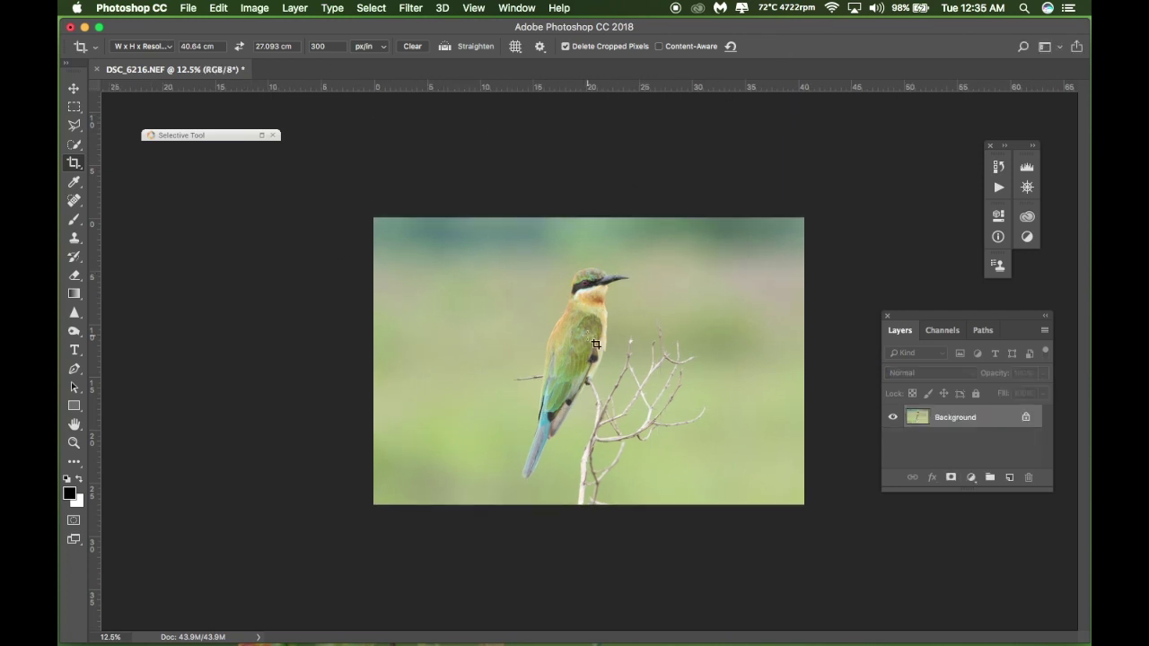
pyautogui.click(74, 88)
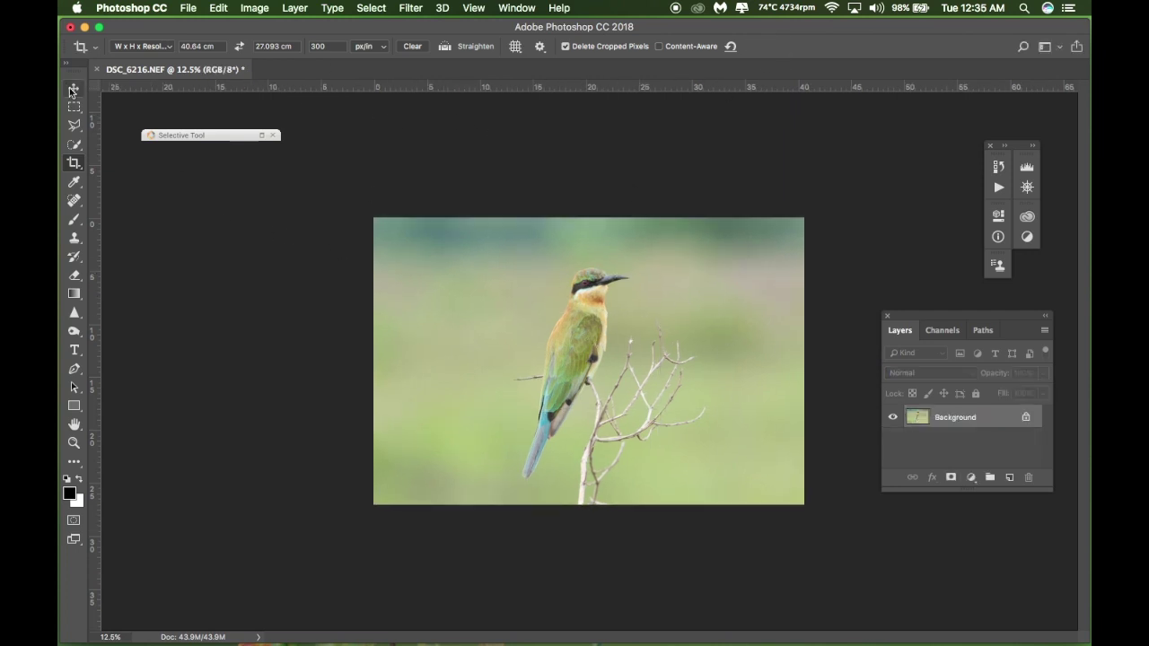
pyautogui.click(258, 11)
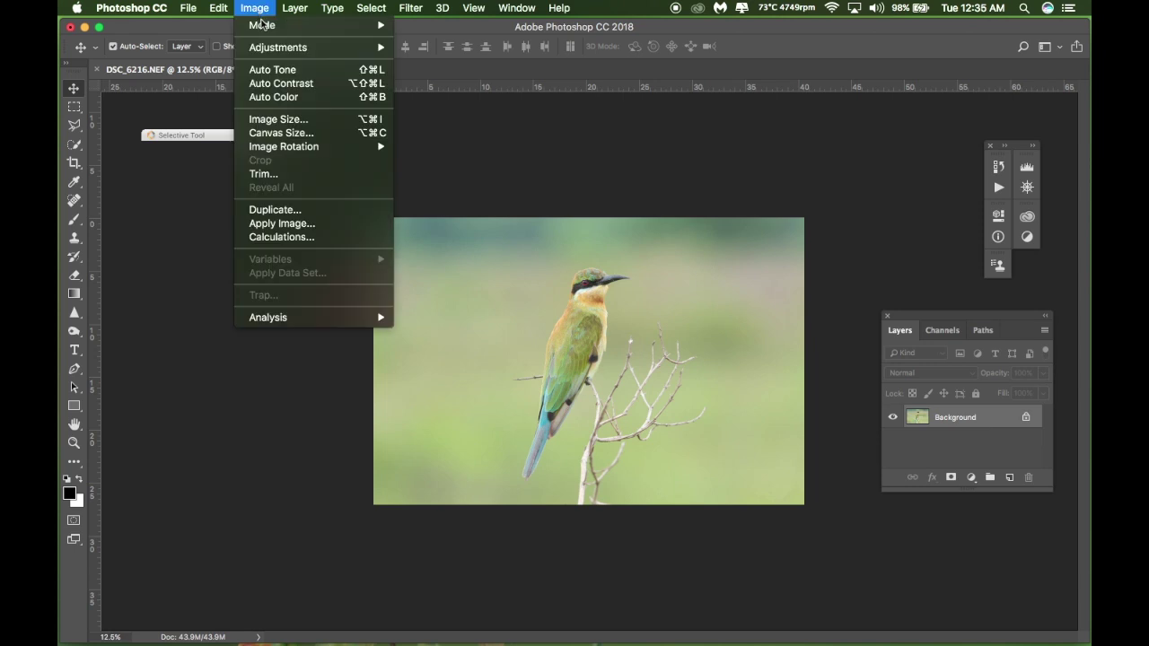
pyautogui.click(280, 121)
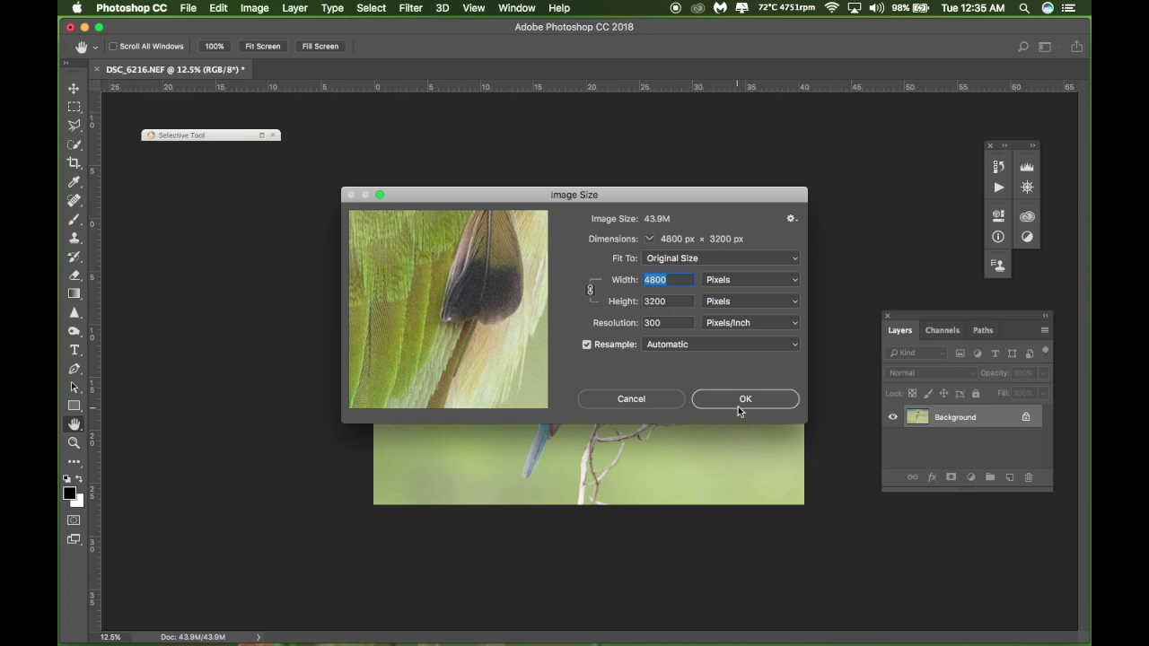
pyautogui.click(656, 402)
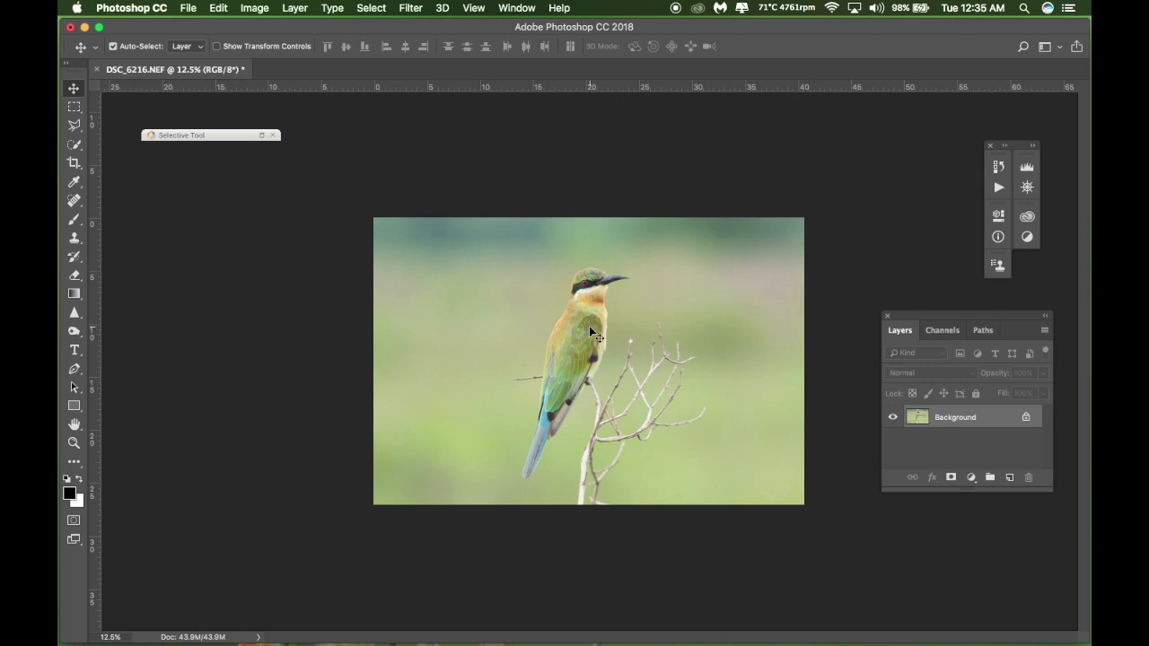
# Duplicate the bee-eater photo into a new Layer 1 and put it into Free Transform.
pyautogui.press('super+j')
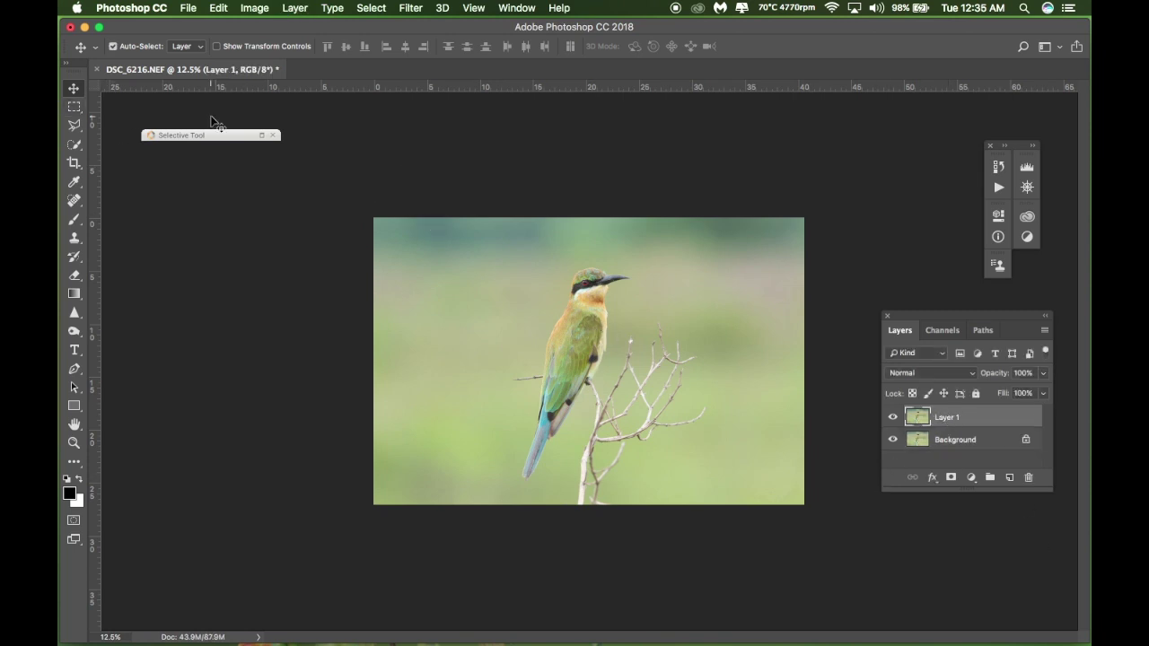
pyautogui.click(72, 110)
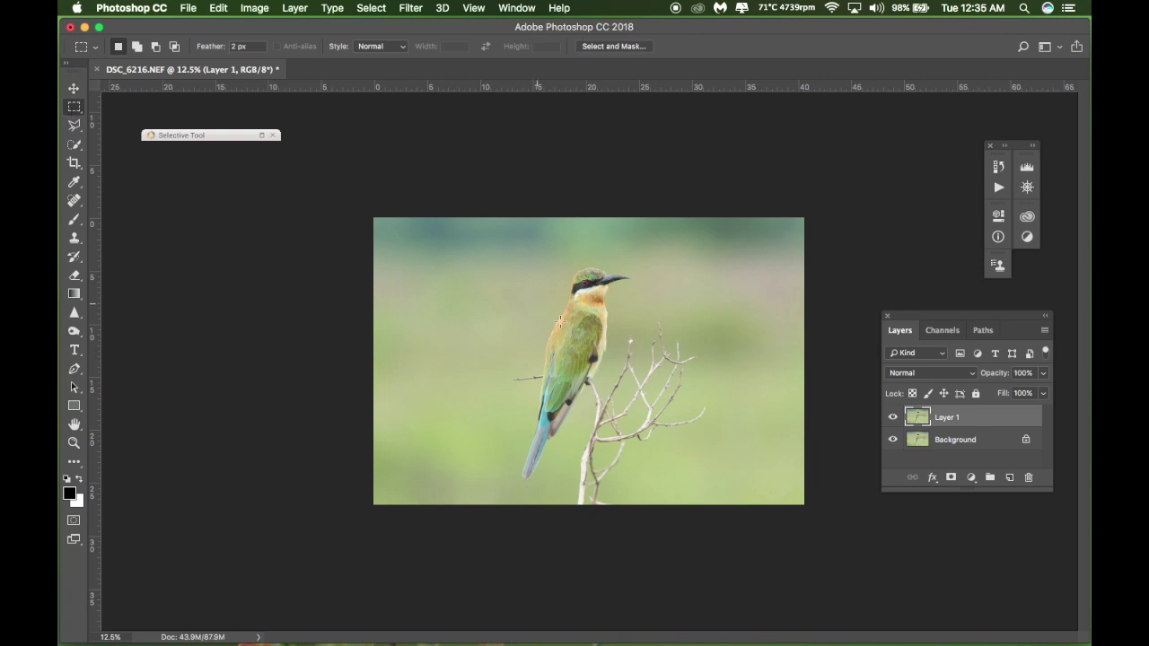
pyautogui.rightClick(576, 332)
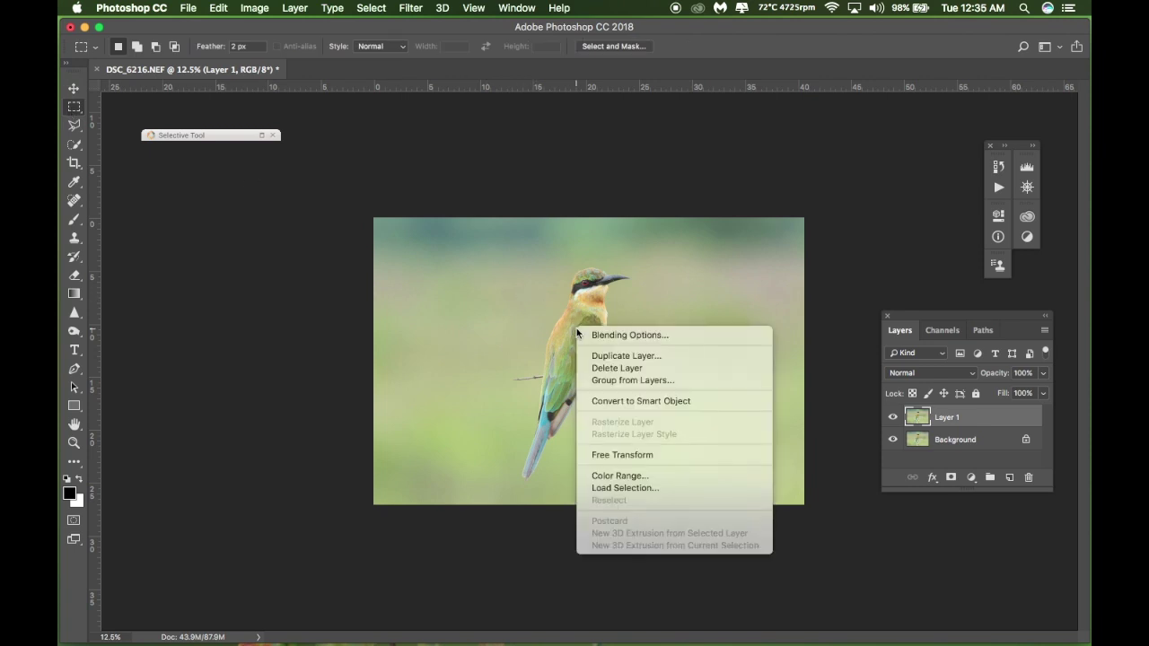
pyautogui.click(613, 455)
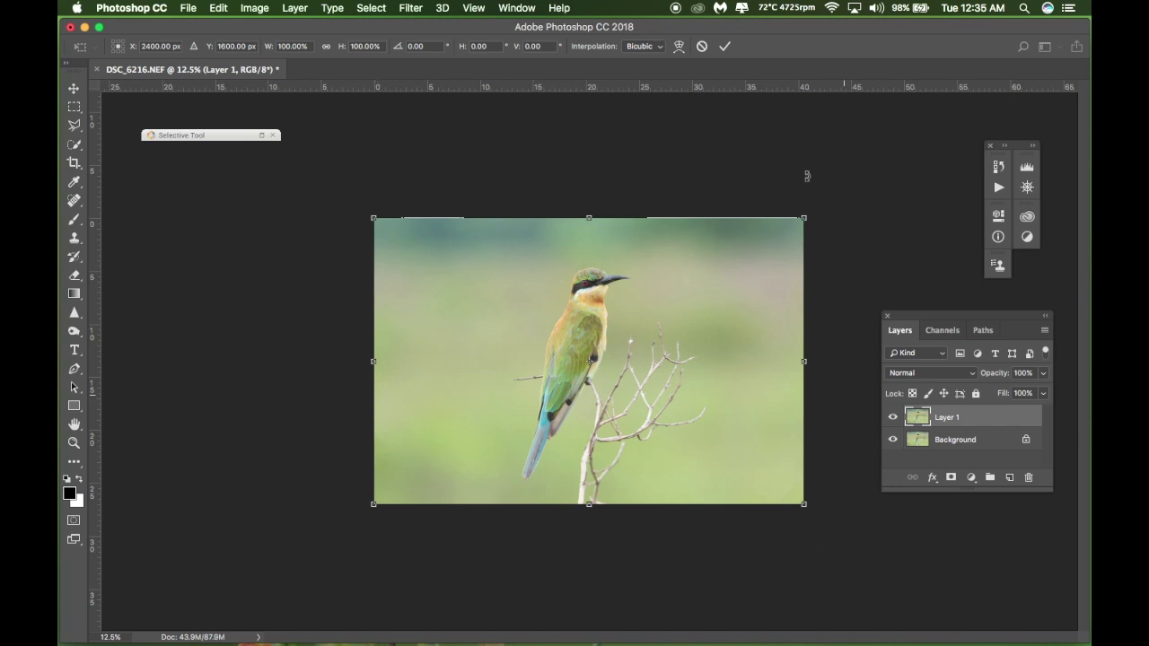
# Flip Layer 1 horizontally so the bee-eater faces left, and apply the transformation.
pyautogui.rightClick(489, 315)
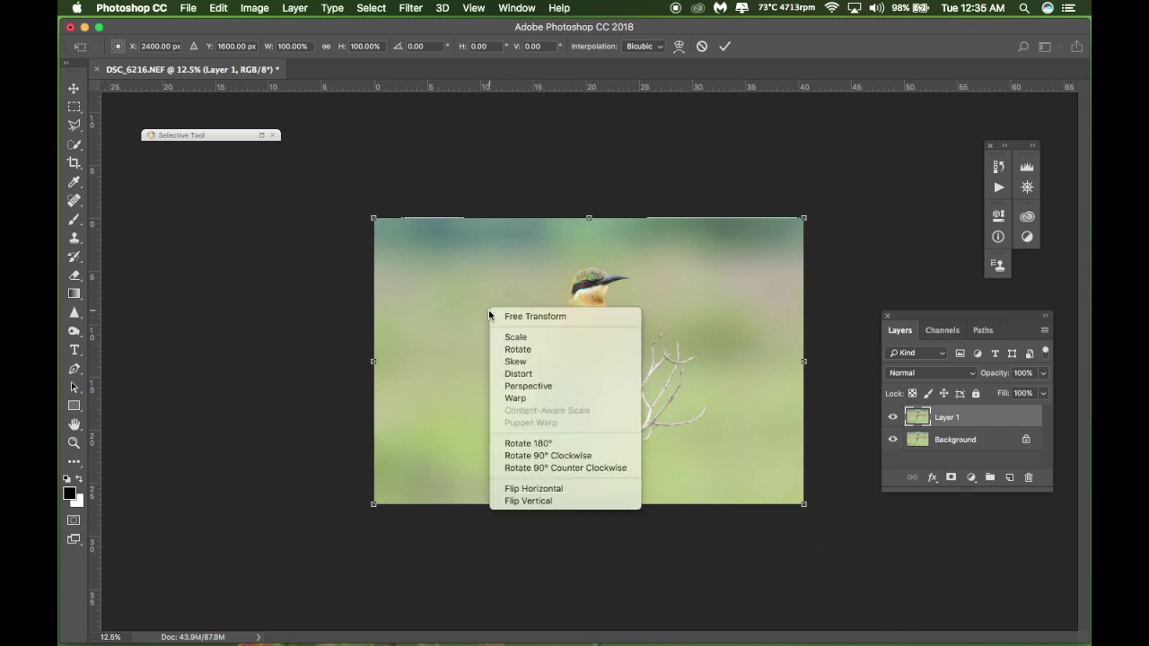
pyautogui.click(530, 490)
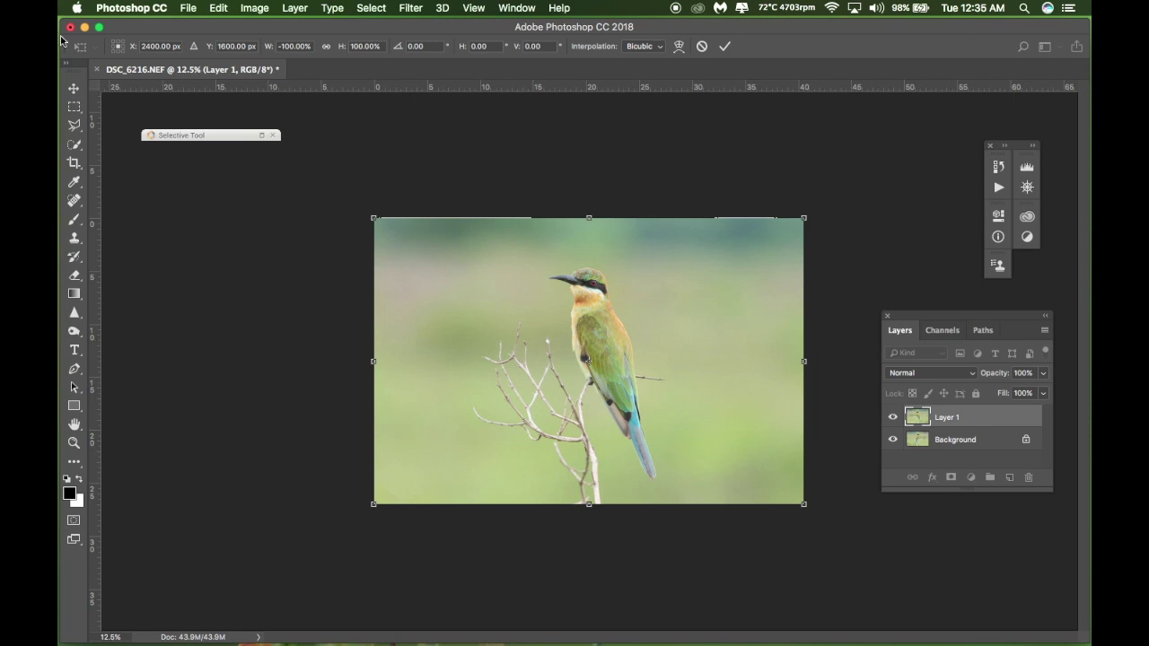
pyautogui.click(74, 93)
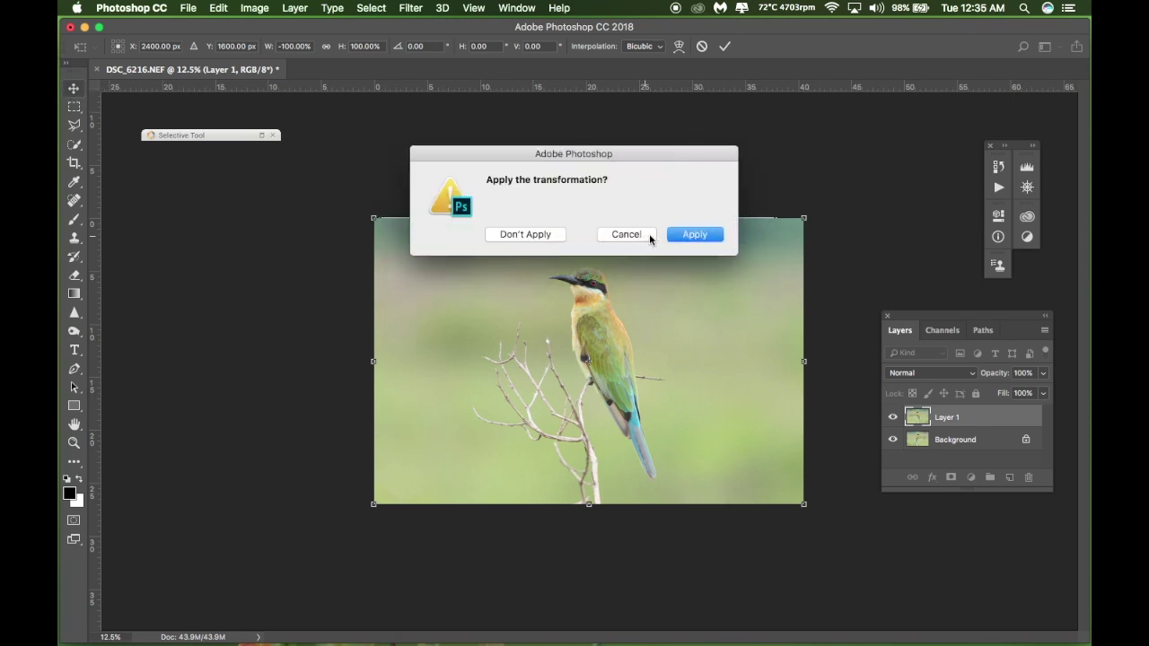
pyautogui.click(685, 236)
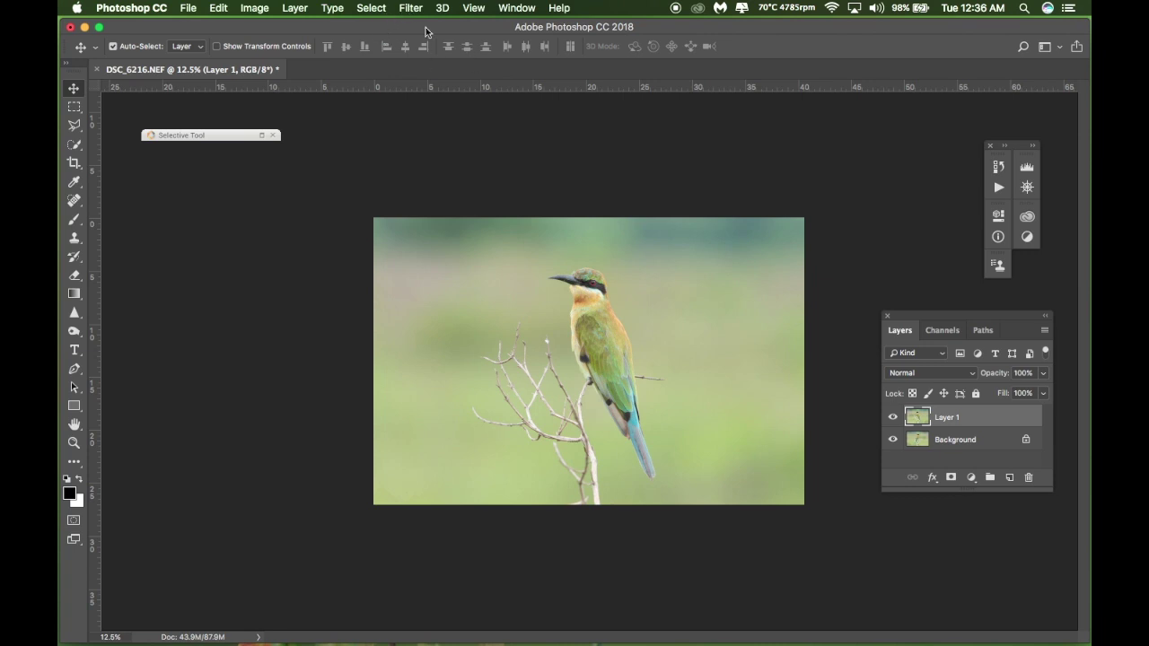
pyautogui.click(255, 8)
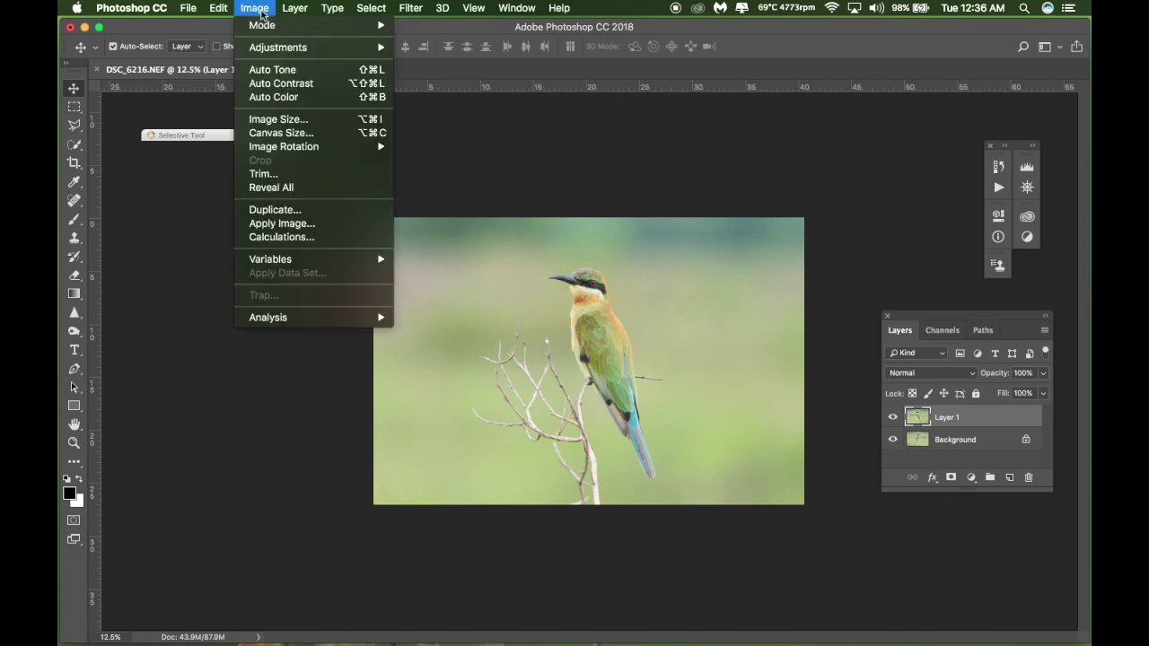
pyautogui.click(271, 137)
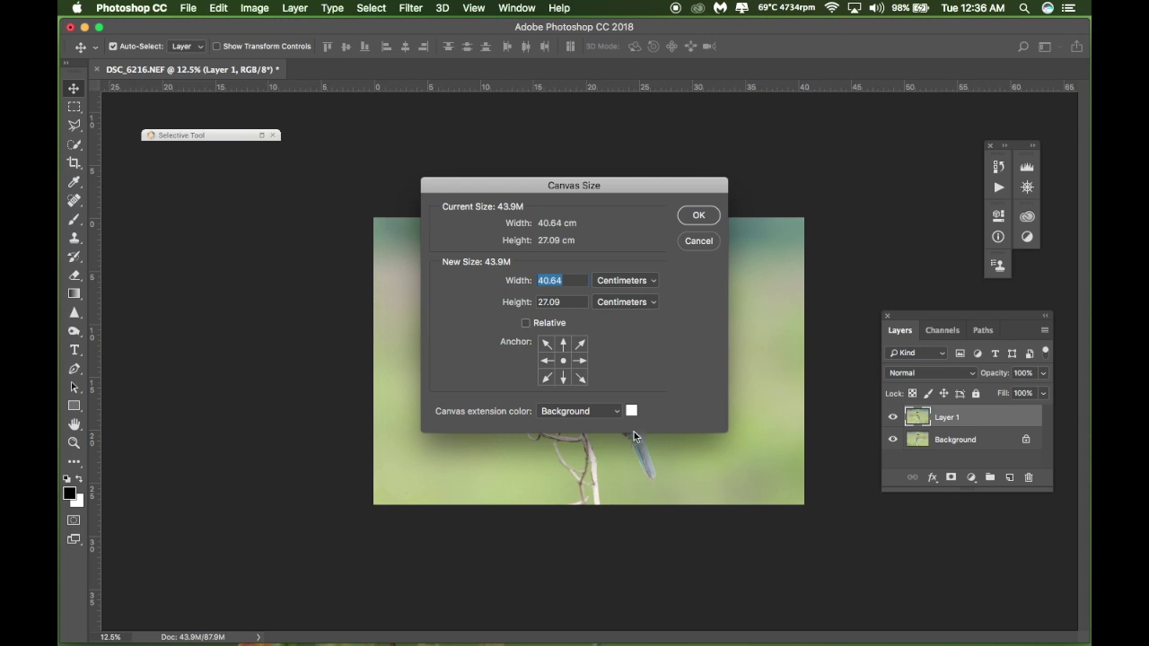
pyautogui.click(579, 363)
pyautogui.click(649, 281)
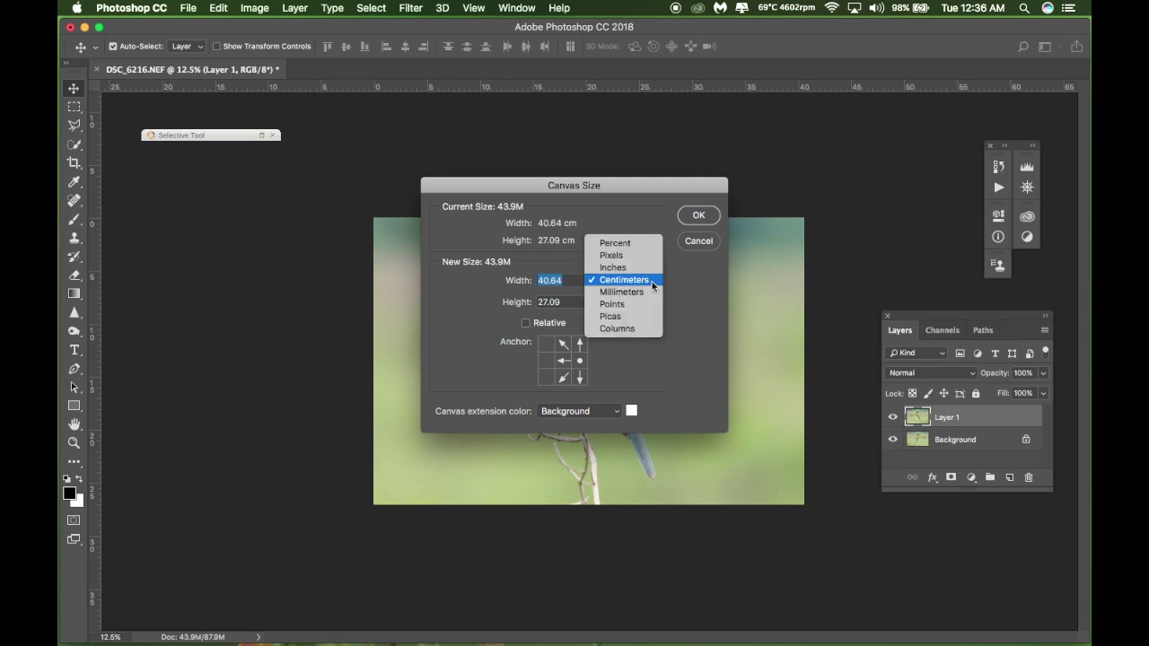
pyautogui.click(629, 254)
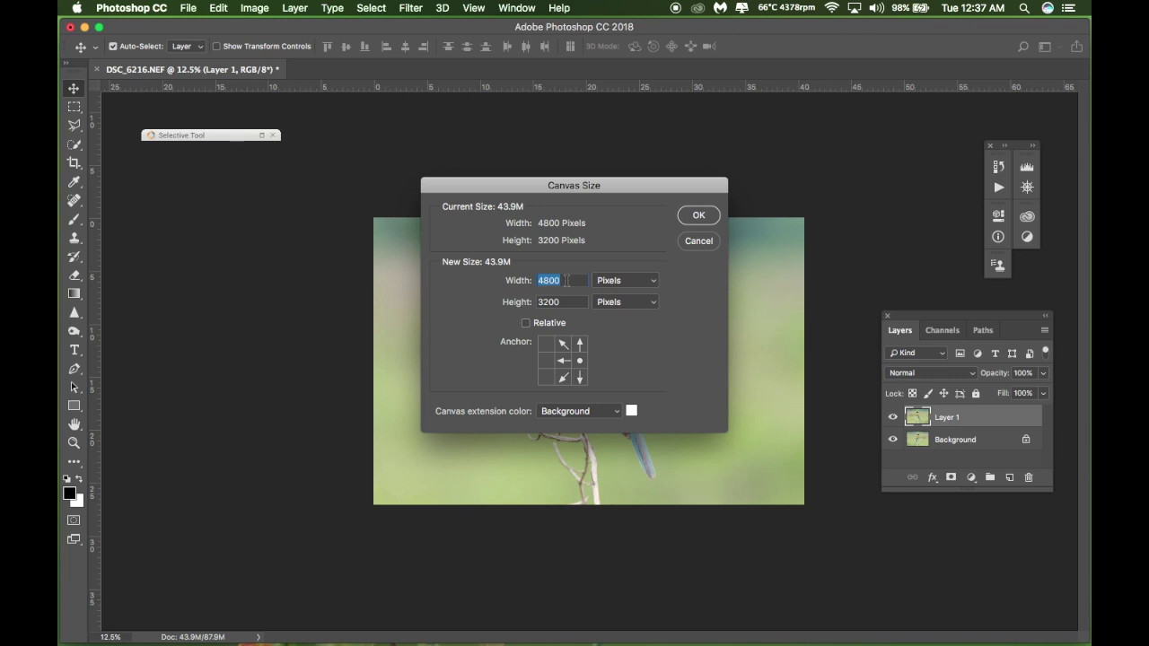
pyautogui.click(699, 241)
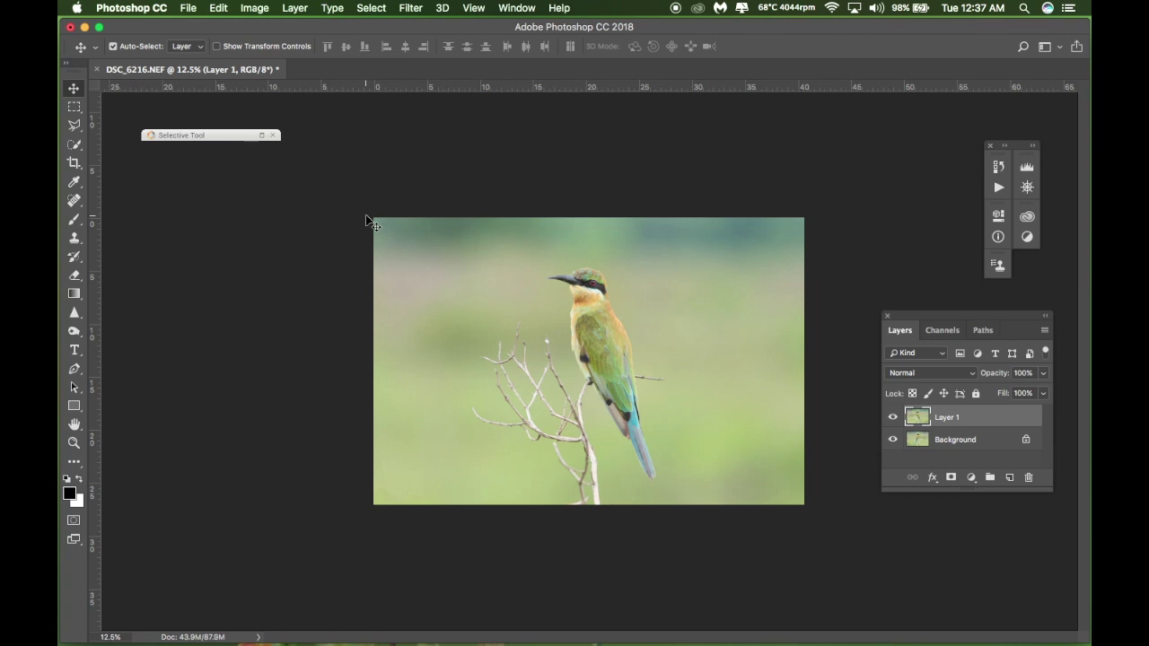
pyautogui.click(74, 162)
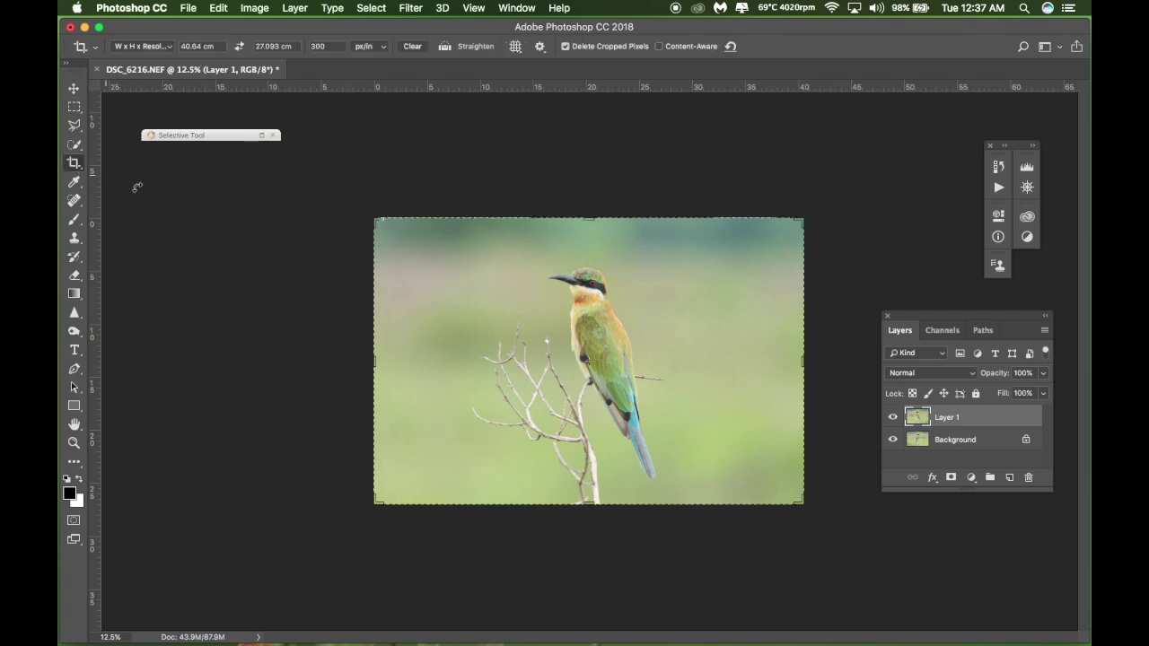
# Crop with the photo shifted about 3 cm right, leaving a white strip on the left.
pyautogui.click(622, 347)
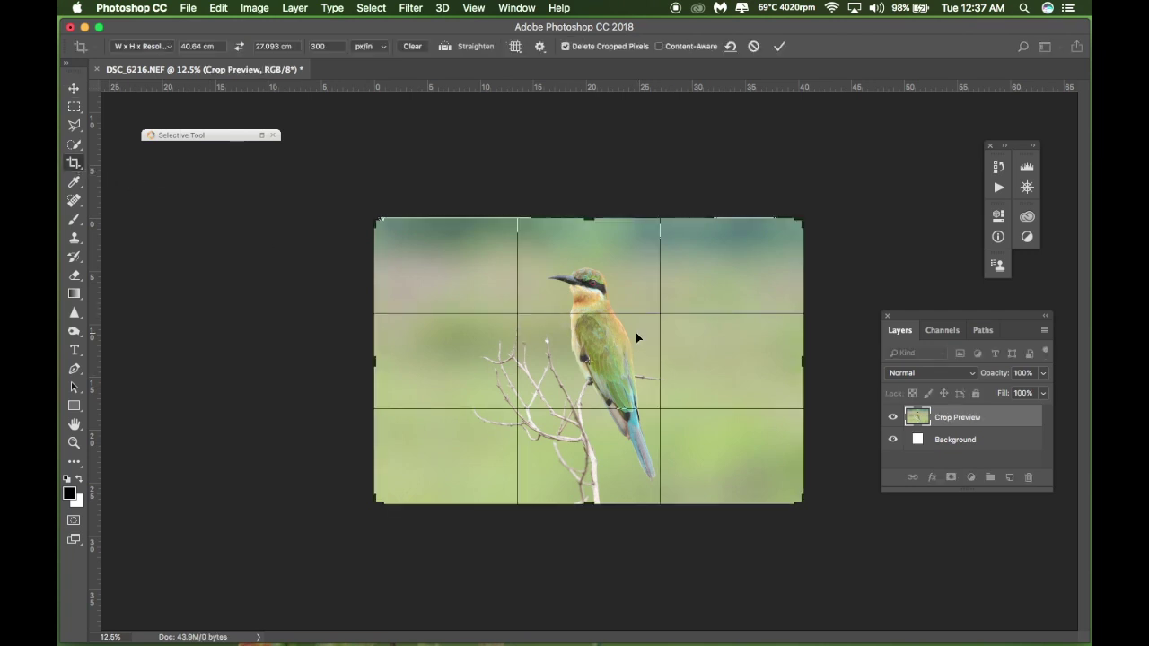
pyautogui.moveTo(635, 333); pyautogui.dragTo(671, 335)
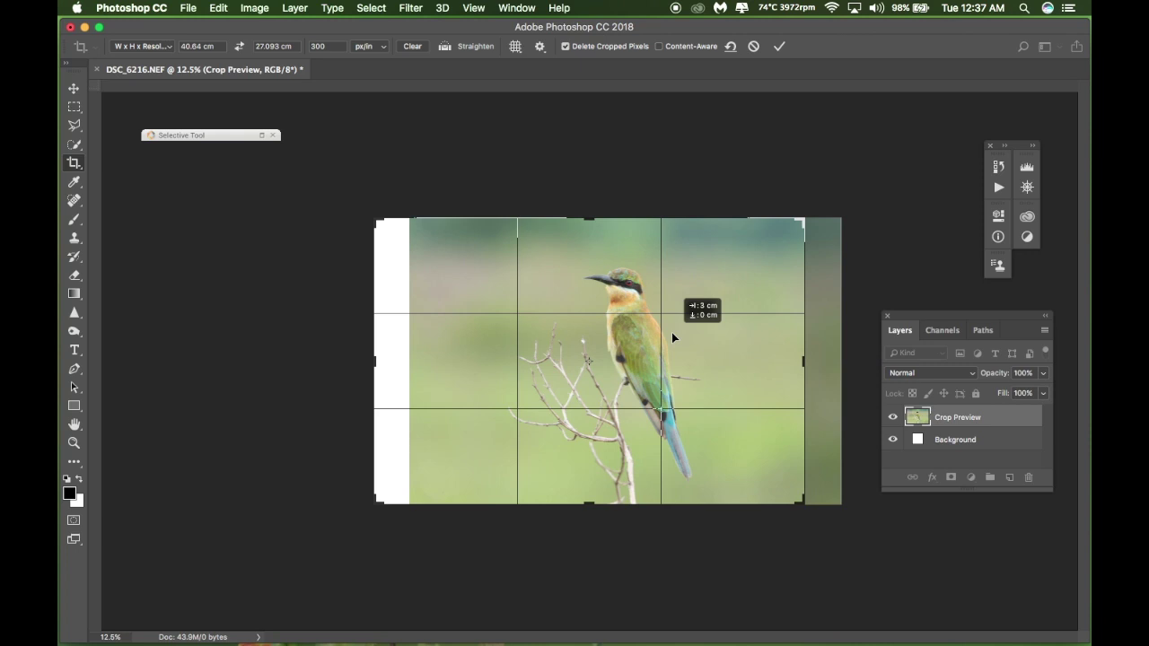
pyautogui.moveTo(671, 332); pyautogui.dragTo(672, 332)
pyautogui.press('super+r')
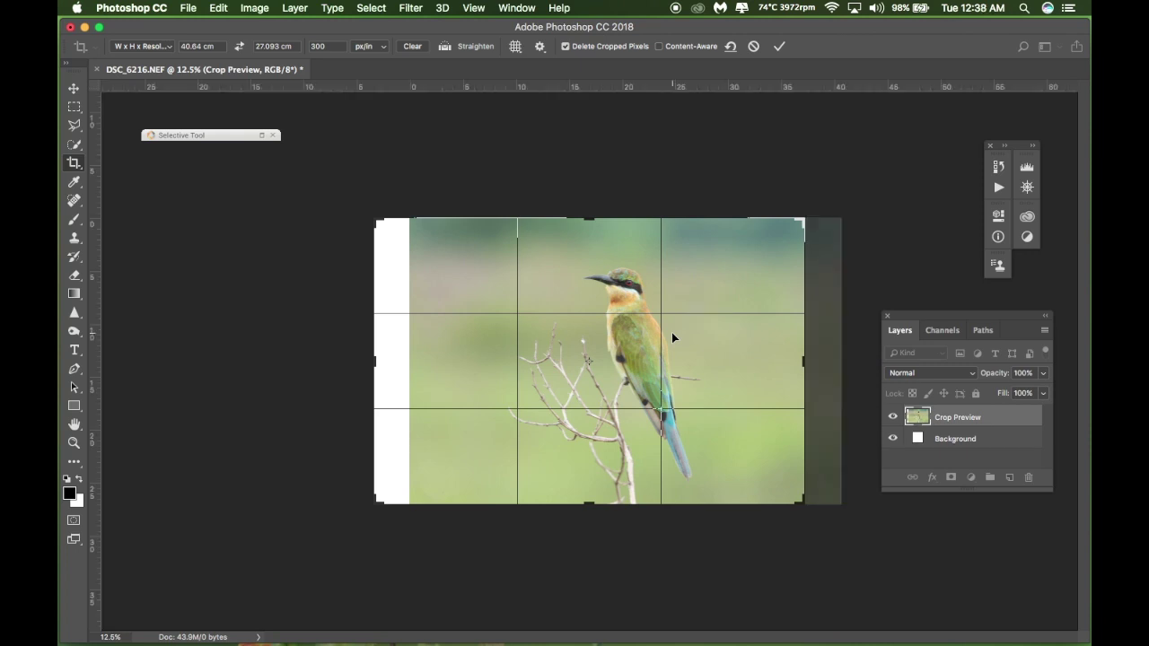
pyautogui.click(73, 89)
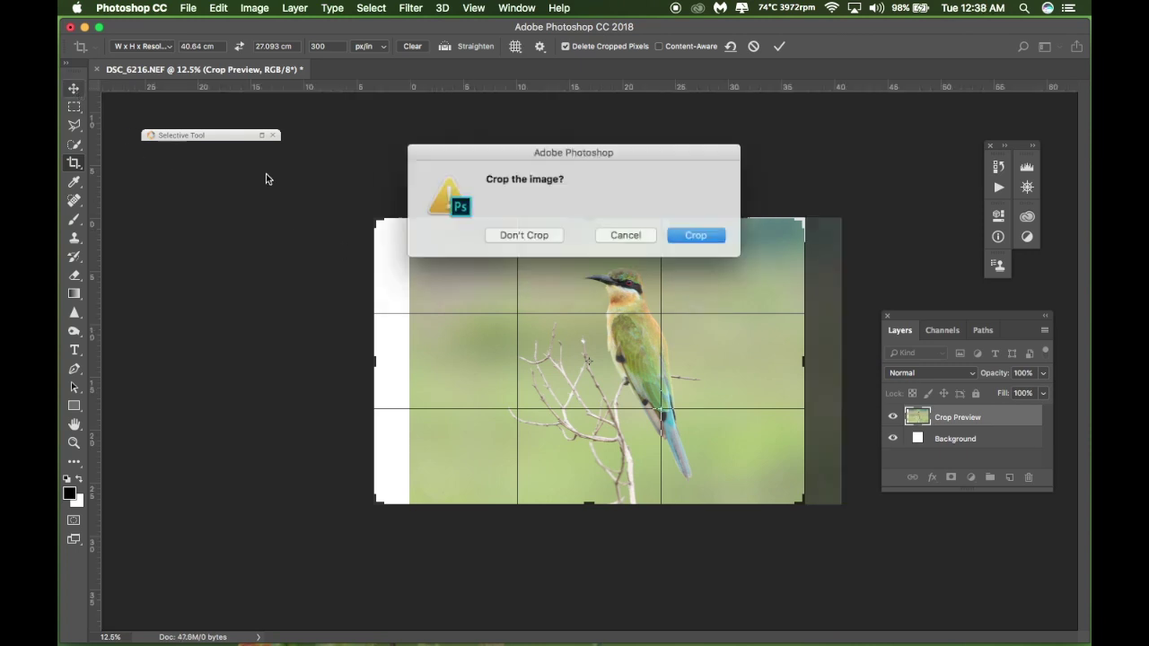
pyautogui.click(701, 235)
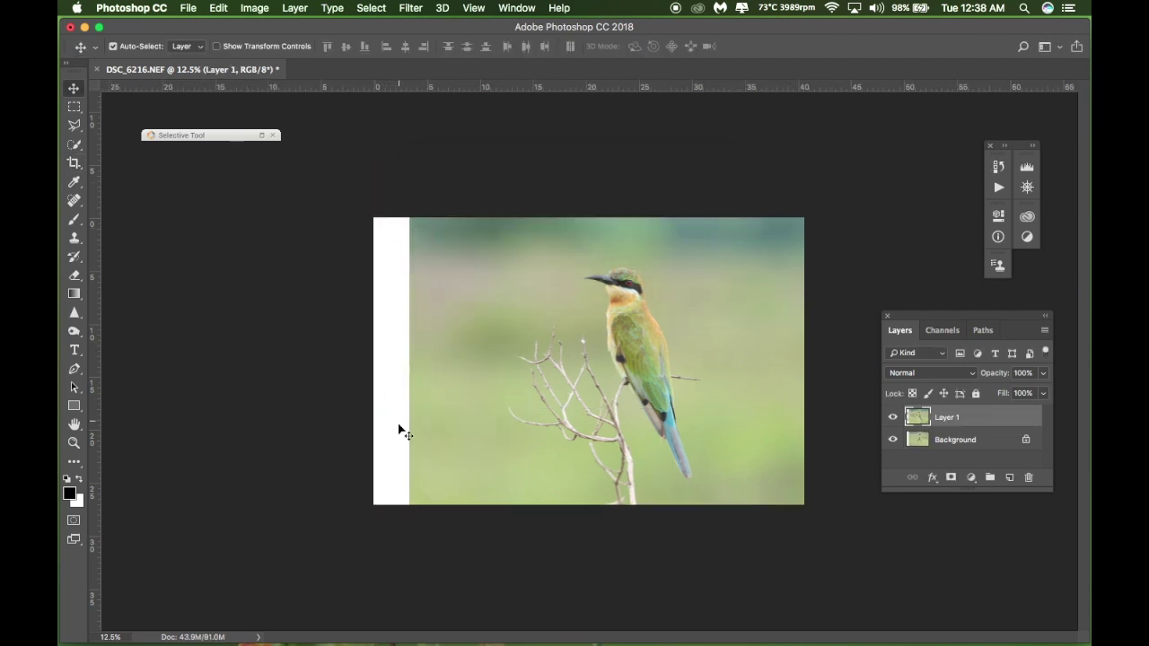
# Flatten the image and heal the white left strip with a size-500 Spot Healing Brush.
pyautogui.rightClick(984, 420)
pyautogui.click(853, 467)
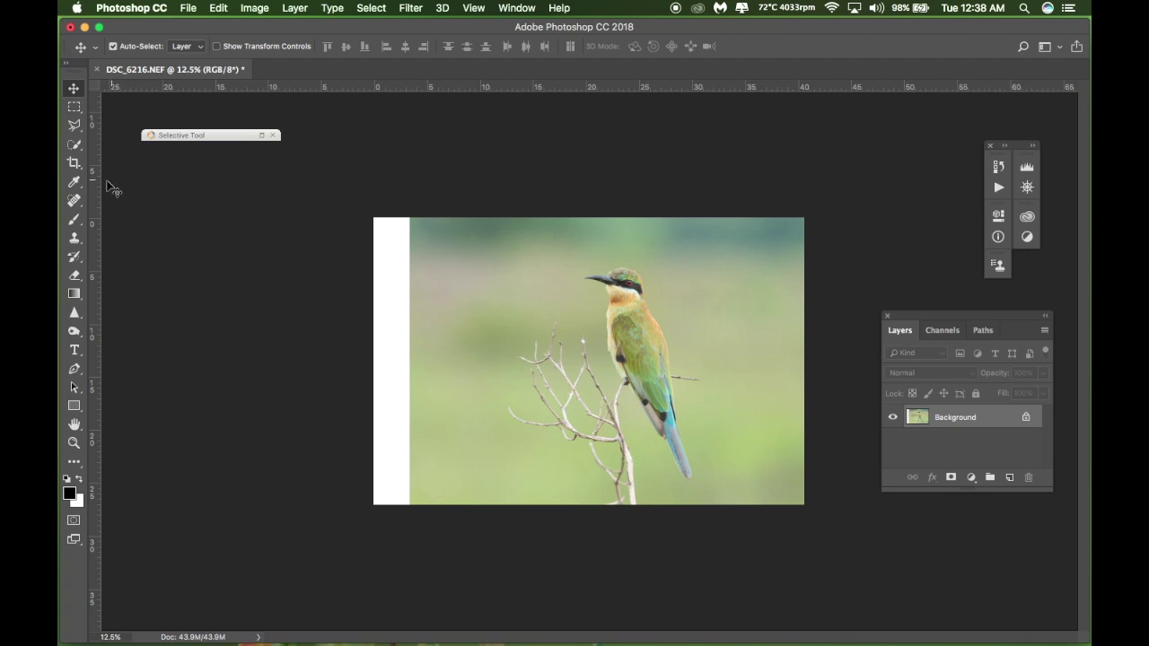
pyautogui.click(76, 200)
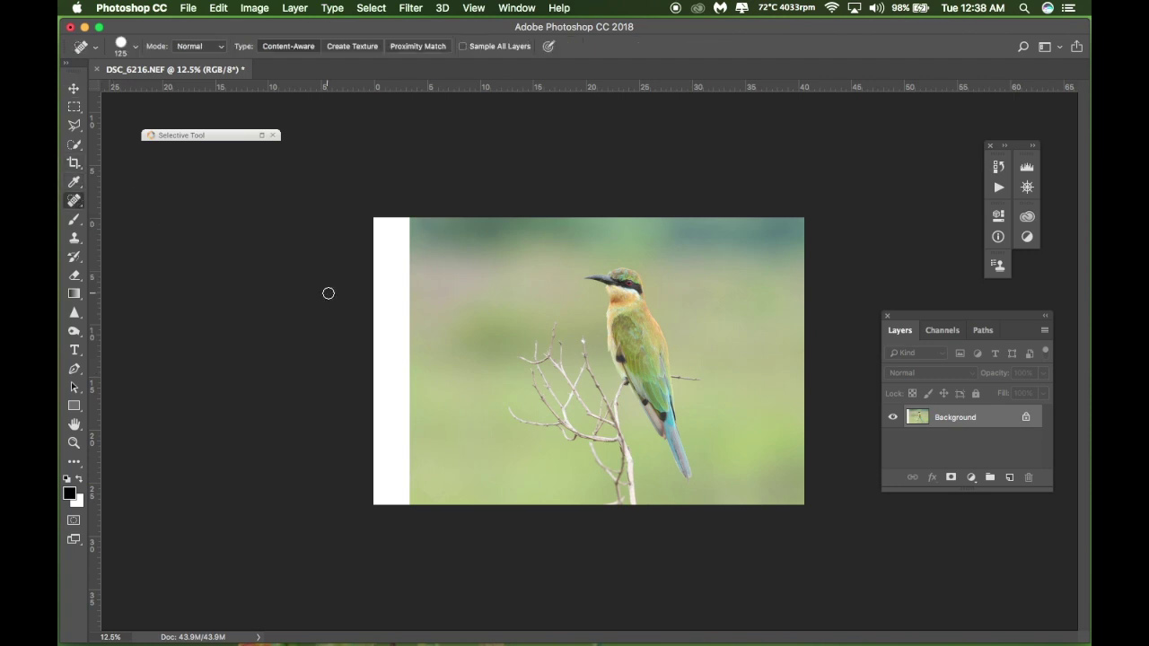
pyautogui.press(']')
pyautogui.press(']')
pyautogui.press(']')
pyautogui.press(']')
pyautogui.press(']')
pyautogui.press(']')
pyautogui.press(']')
pyautogui.moveTo(391, 222); pyautogui.dragTo(388, 272)
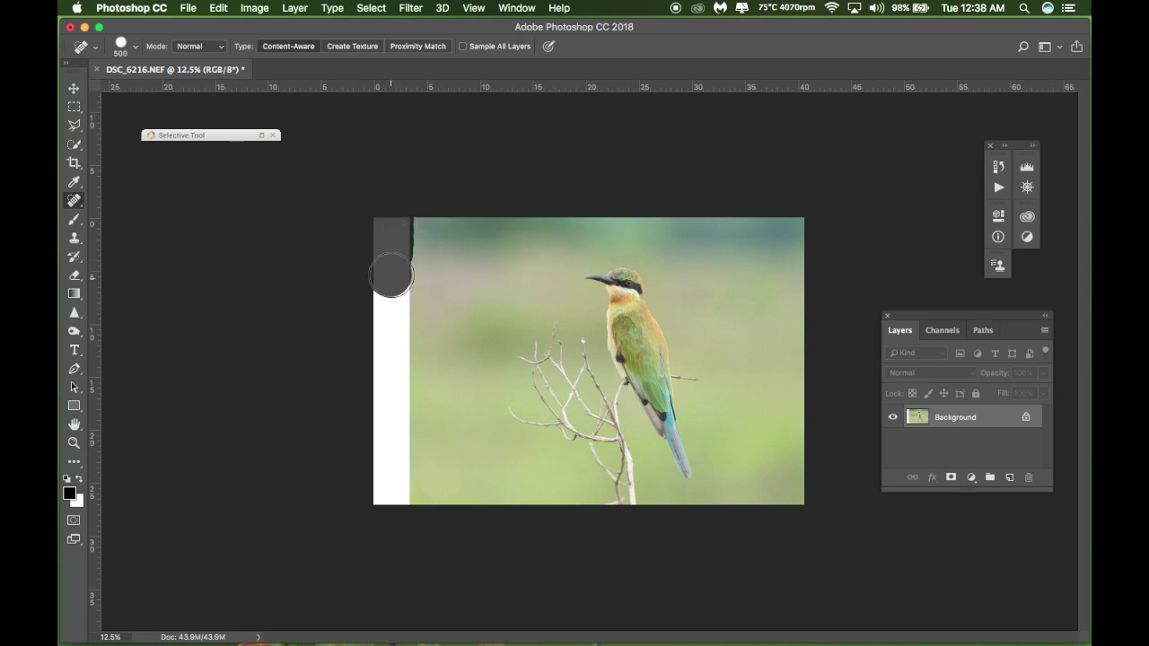
pyautogui.moveTo(388, 272); pyautogui.dragTo(392, 509)
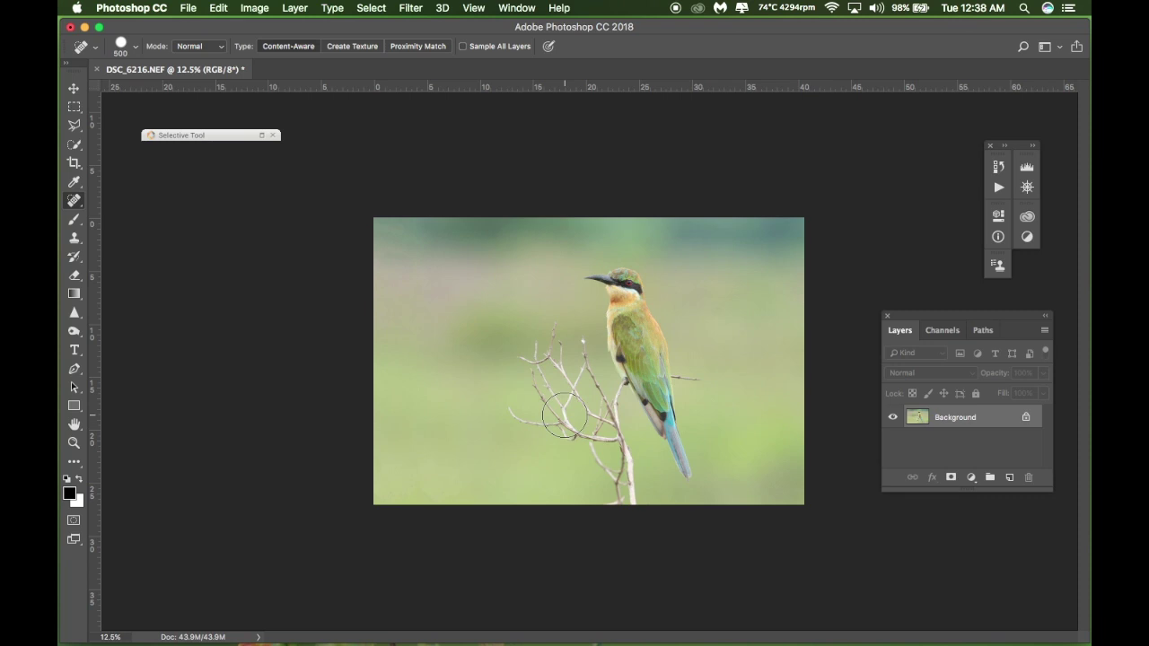
# Zoom in and spot-heal the blemish on the bee-eater's green wing.
pyautogui.press('super+equal')
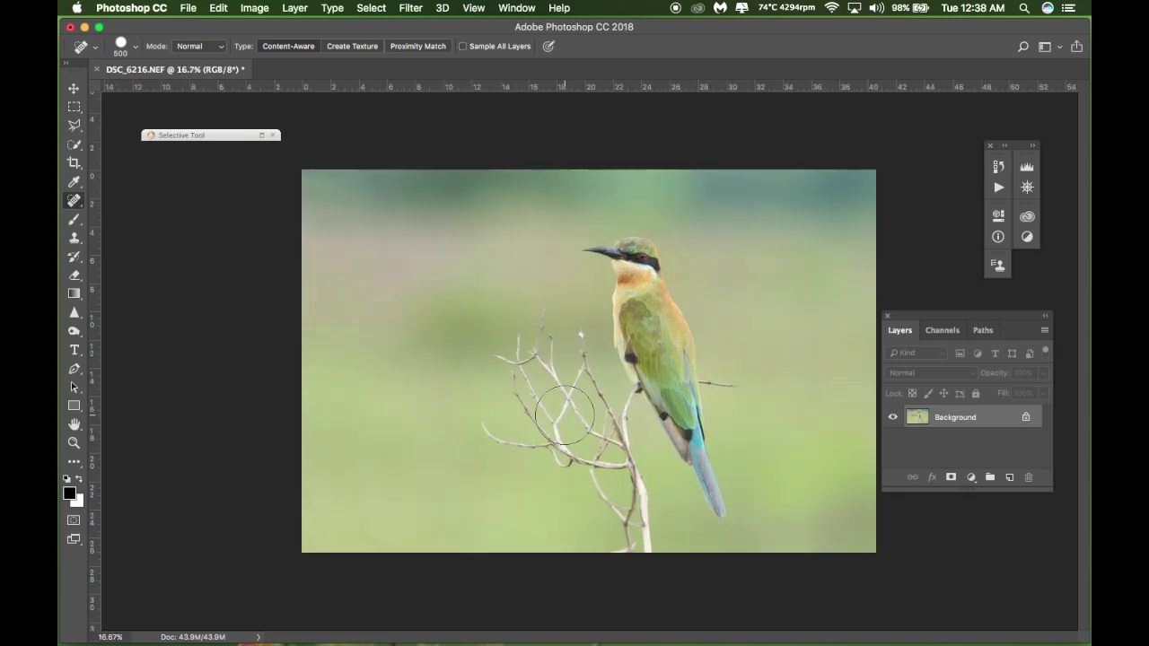
pyautogui.moveTo(654, 363); pyautogui.dragTo(658, 352)
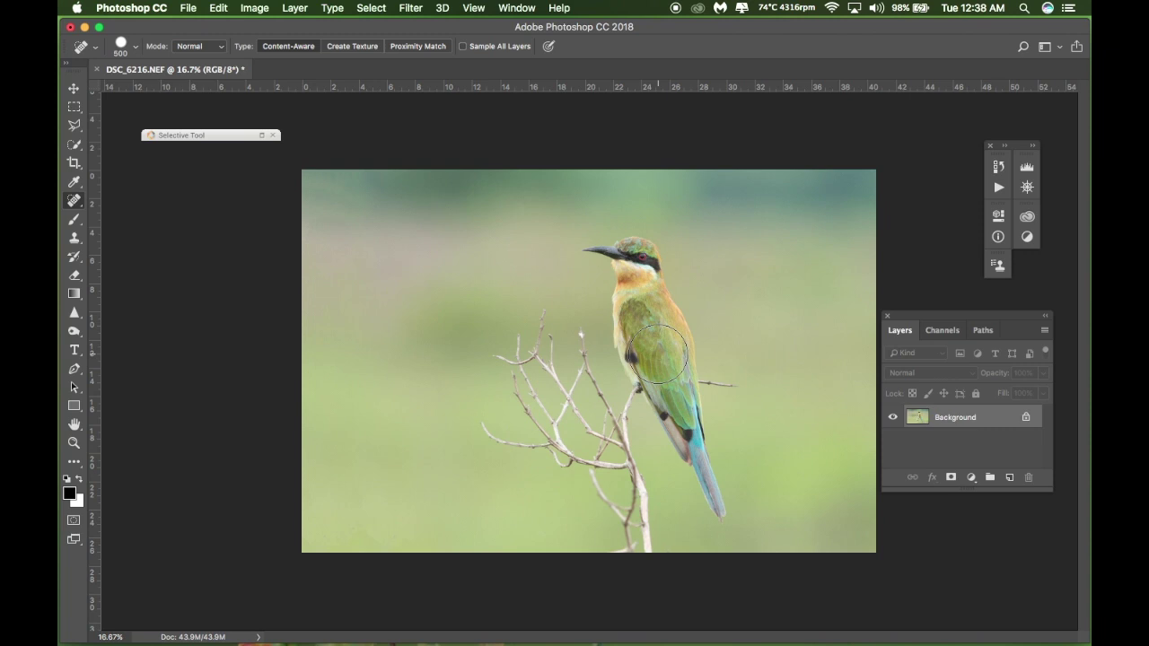